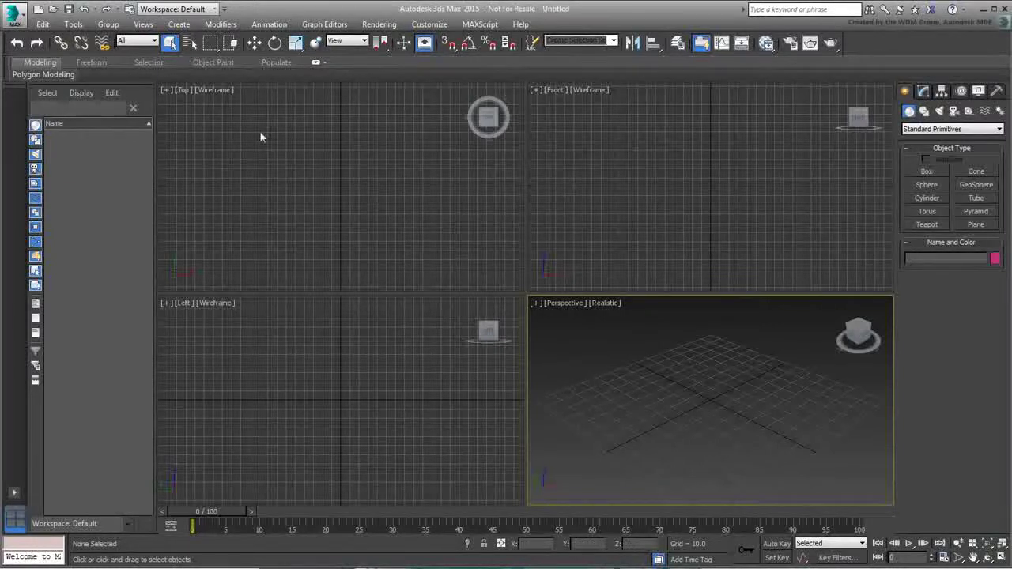
Reset the scene to its startup state and accept the reset.
{"action": "left_click", "coordinate": [14, 16]}
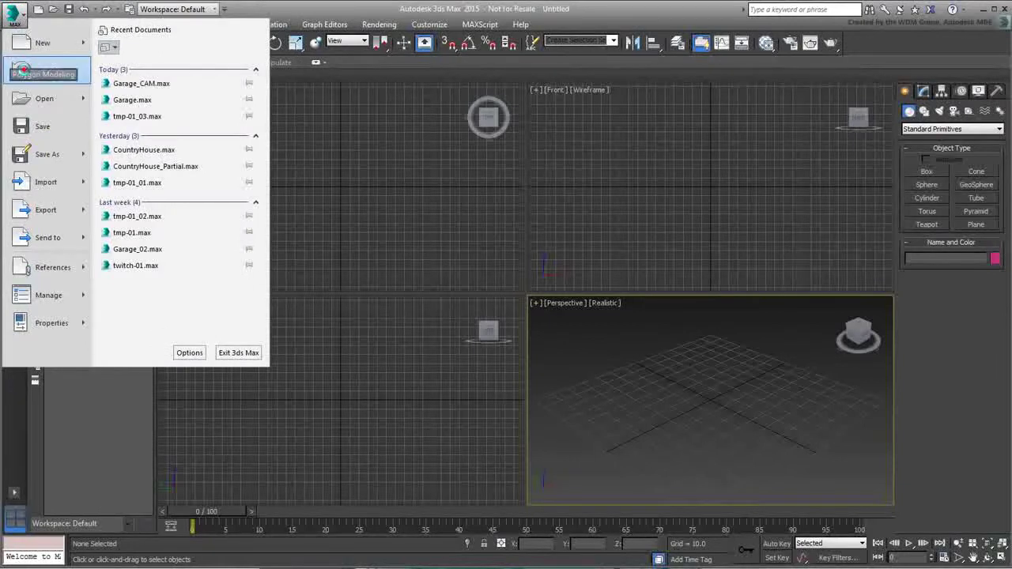
{"action": "left_click", "coordinate": [24, 71]}
{"action": "left_click", "coordinate": [470, 311]}
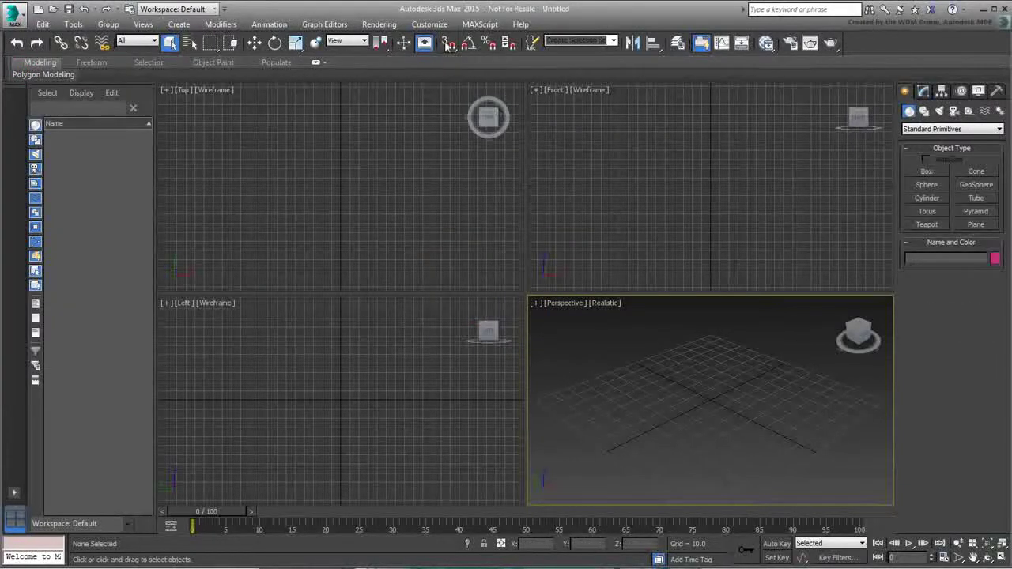
Set the display unit scale to US Standard, feet with fractional inches at 1/32.
{"action": "left_click", "coordinate": [430, 24]}
{"action": "left_click", "coordinate": [448, 190]}
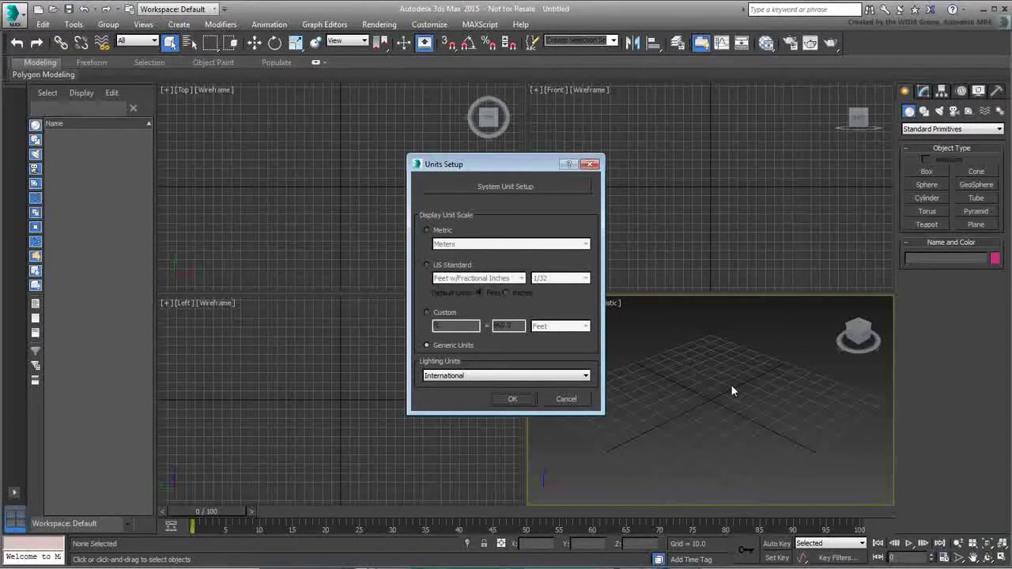
{"action": "left_click", "coordinate": [452, 266]}
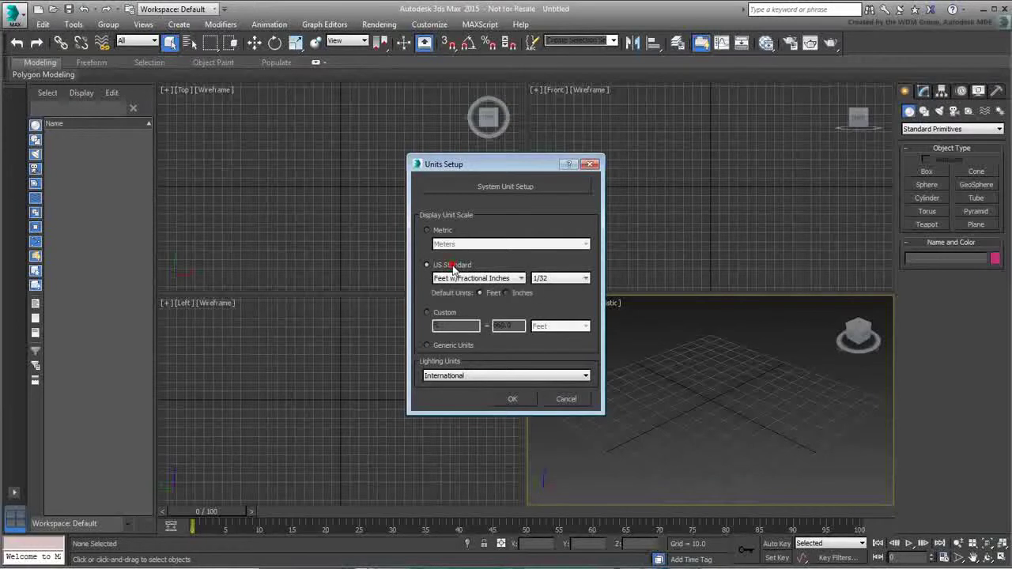
{"action": "left_click", "coordinate": [513, 400]}
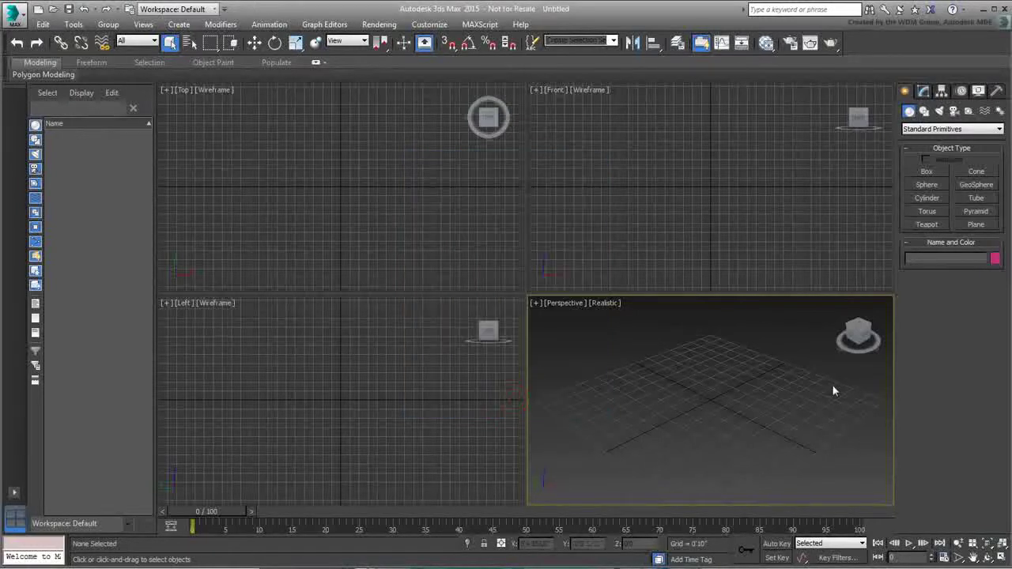
Create a box about 3'6" long, 3'7" wide and 3'2" high near the grid's centre in the Perspective view.
{"action": "left_click", "coordinate": [927, 171]}
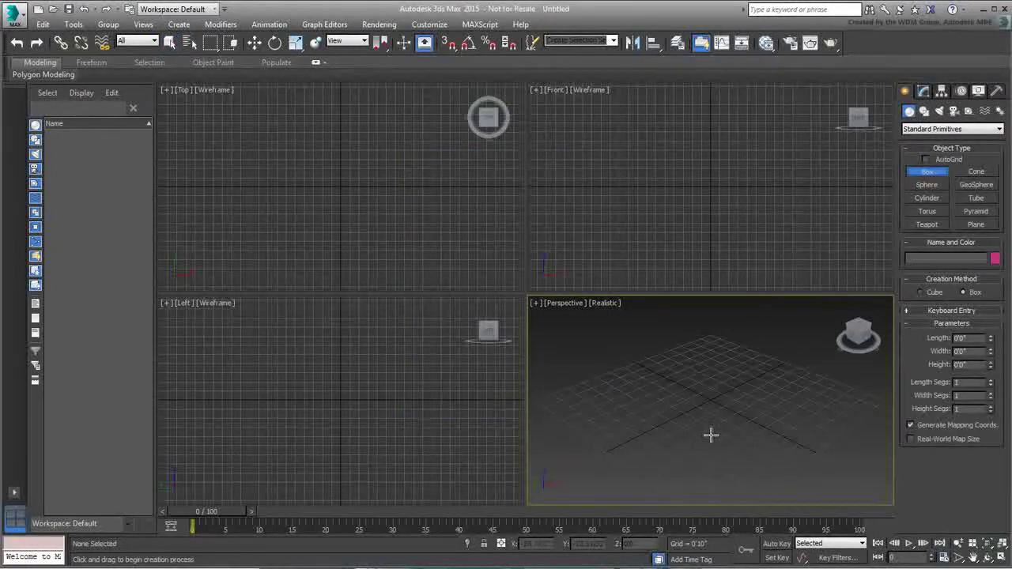
{"action": "left_click_drag", "start_coordinate": [708, 429], "coordinate": [699, 386]}
{"action": "left_click", "coordinate": [707, 303]}
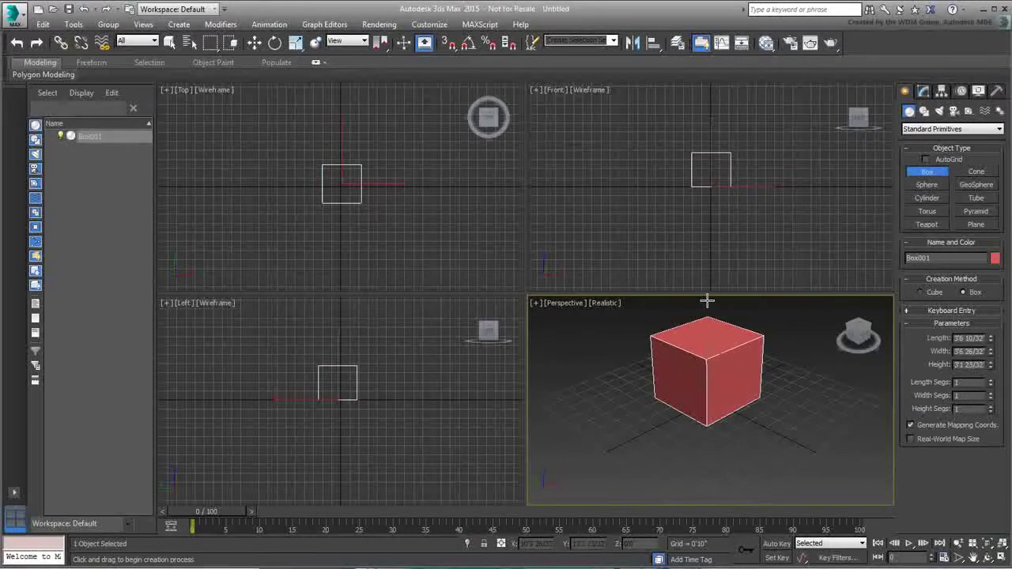
Set the box's length, width and height to 3'0" each.
{"action": "left_click", "coordinate": [933, 92]}
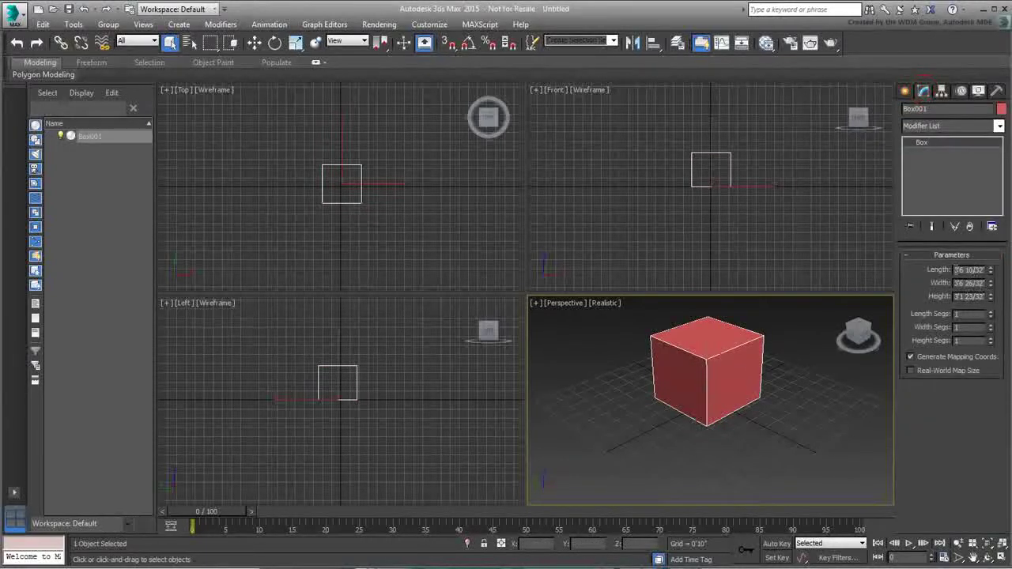
{"action": "double_click", "coordinate": [966, 269]}
{"action": "type", "text": "3"}
{"action": "key", "text": "Tab"}
{"action": "type", "text": "3"}
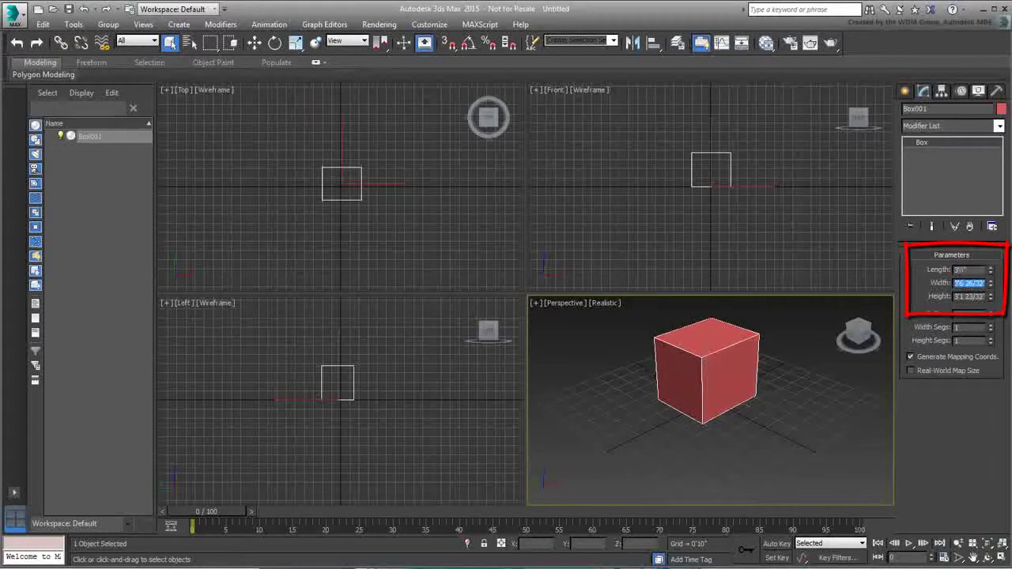
{"action": "key", "text": "Tab"}
{"action": "type", "text": "3"}
{"action": "key", "text": "Return"}
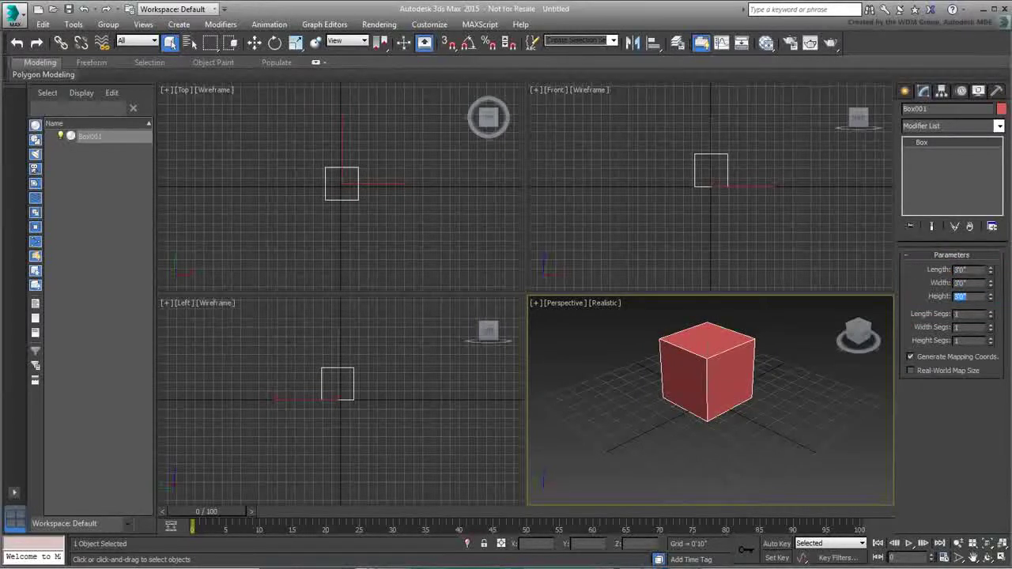
Change the display unit scale to Metric with Meters.
{"action": "left_click", "coordinate": [420, 26]}
{"action": "left_click", "coordinate": [457, 190]}
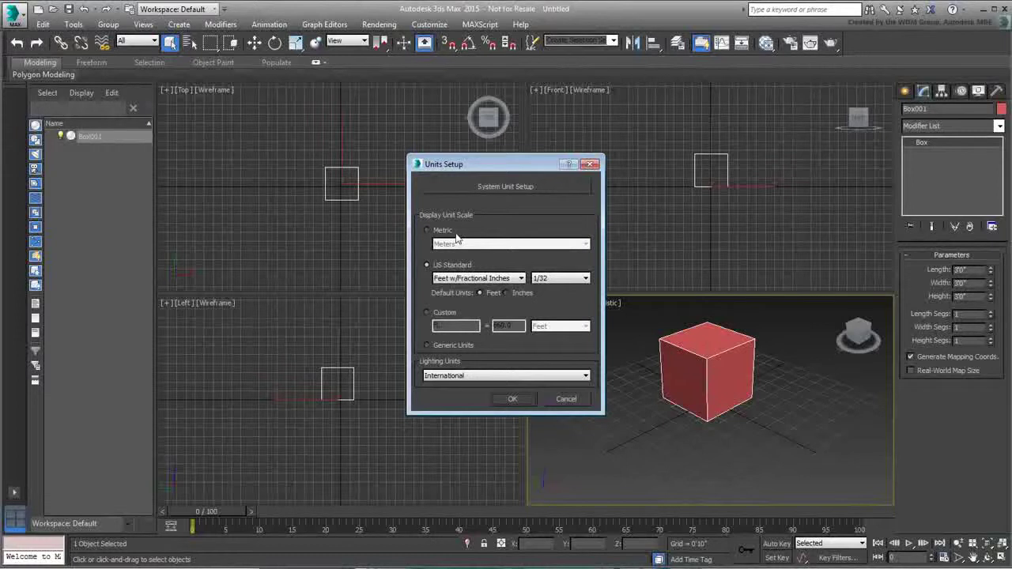
{"action": "left_click", "coordinate": [429, 231]}
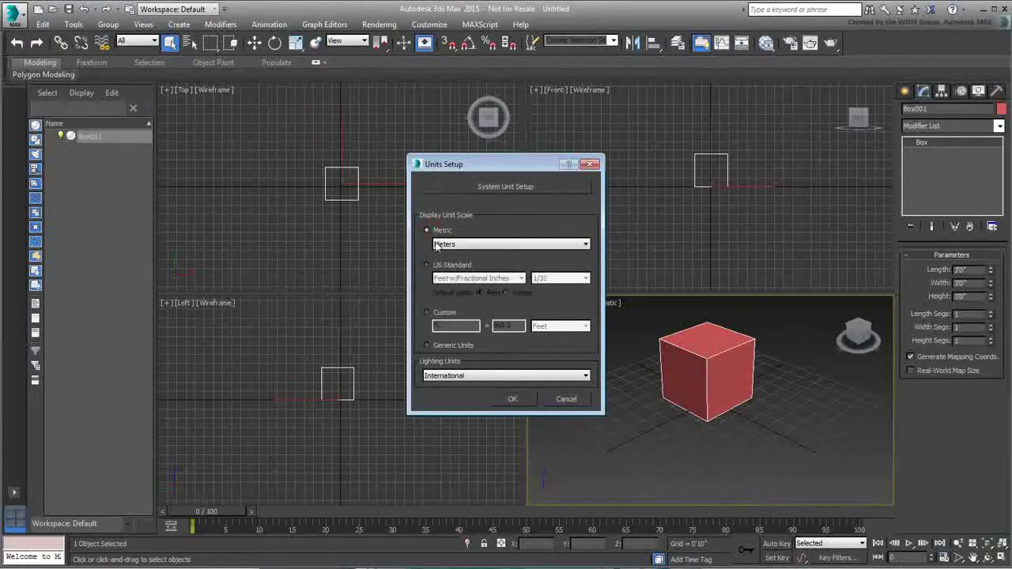
{"action": "left_click", "coordinate": [512, 399]}
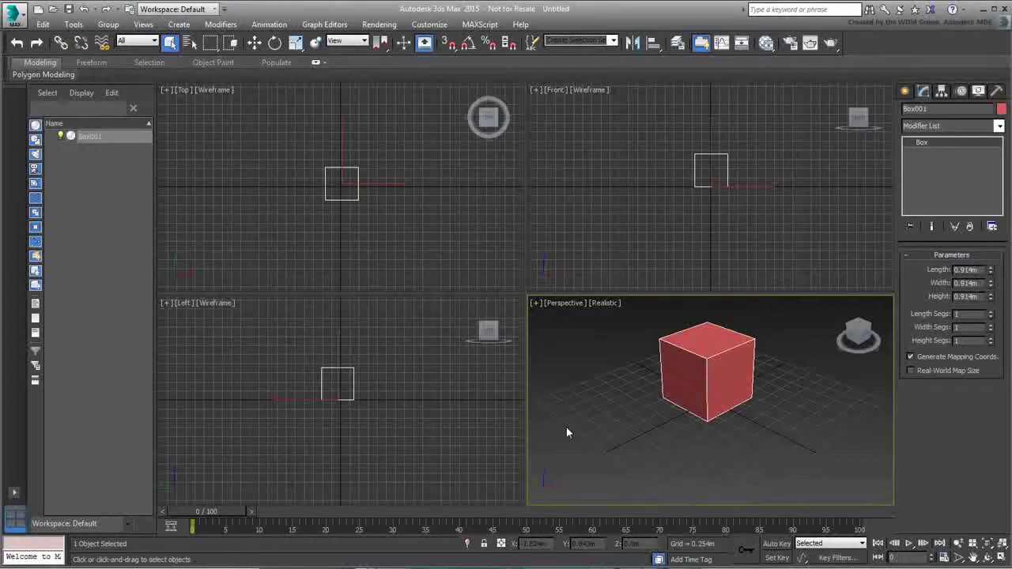
Set the system unit scale to 1 unit = 1.0 Meters and reselect the box in the Perspective view.
{"action": "left_click", "coordinate": [431, 24]}
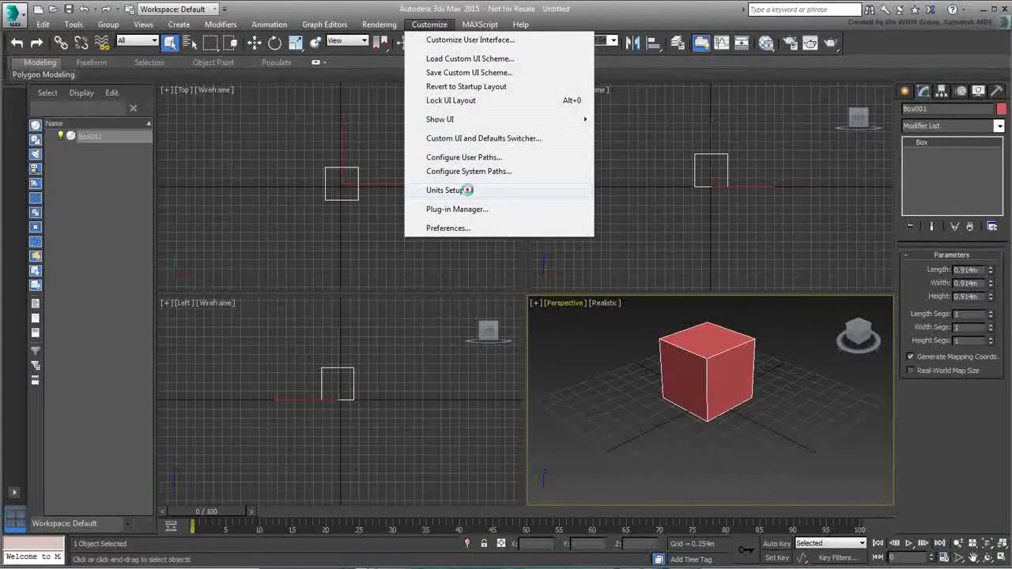
{"action": "left_click", "coordinate": [445, 191]}
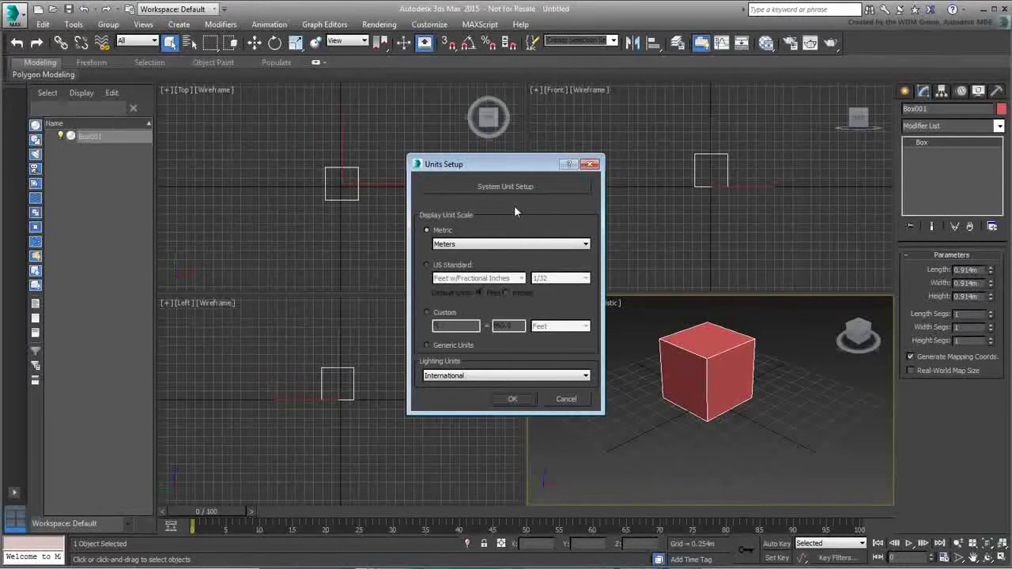
{"action": "left_click", "coordinate": [541, 187]}
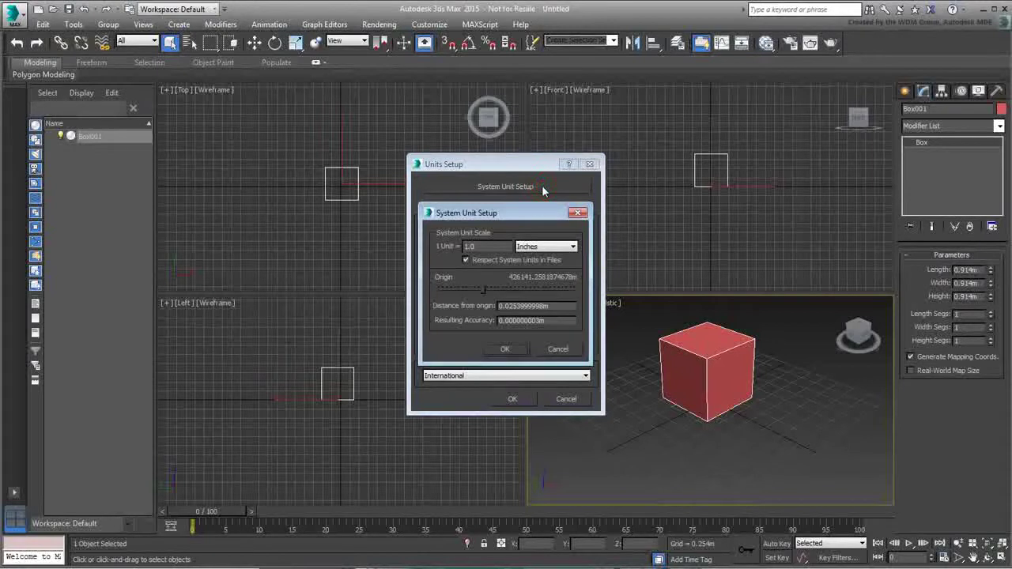
{"action": "left_click", "coordinate": [572, 246]}
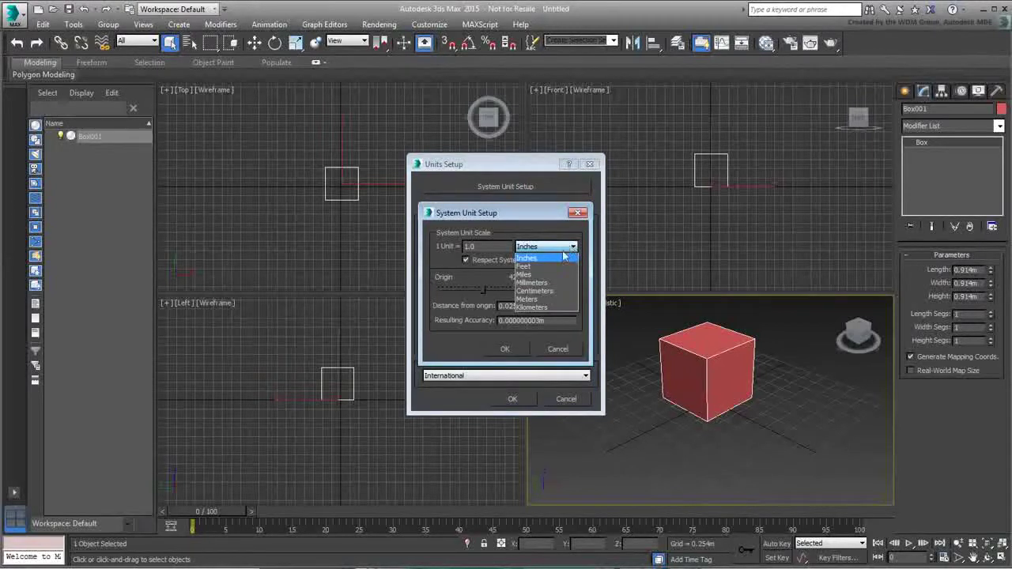
{"action": "left_click", "coordinate": [529, 299]}
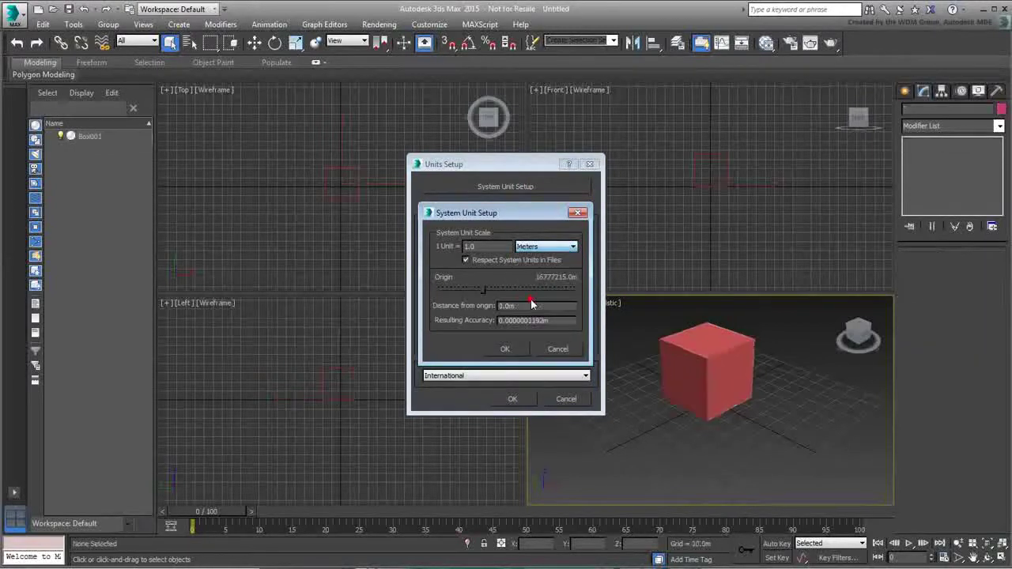
{"action": "left_click", "coordinate": [507, 348]}
{"action": "left_click", "coordinate": [512, 400]}
{"action": "left_click", "coordinate": [702, 391]}
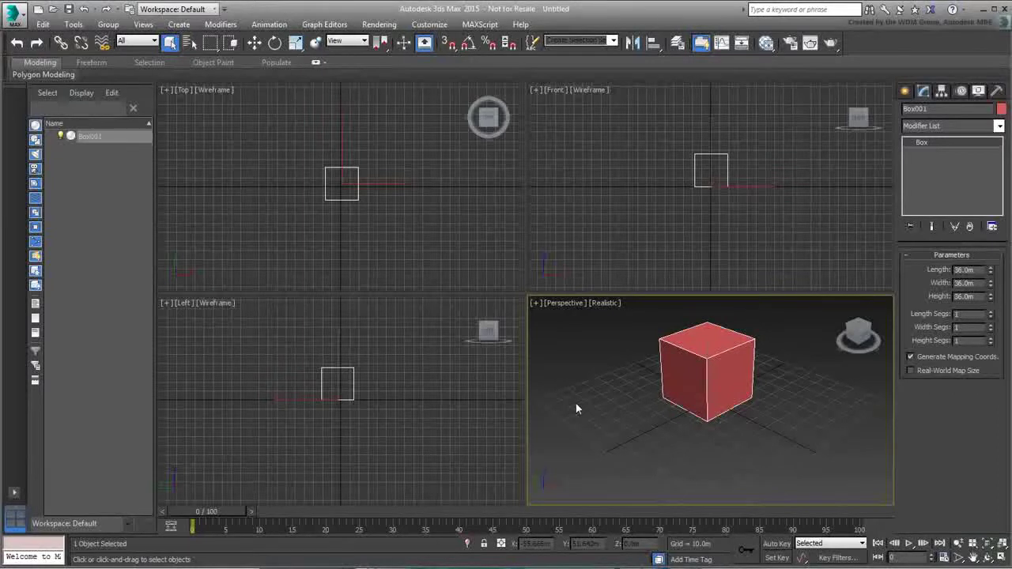
Switch the display units to US Standard and set the system unit scale to 1 unit = 1.0 Inches.
{"action": "left_click", "coordinate": [431, 25]}
{"action": "left_click", "coordinate": [475, 189]}
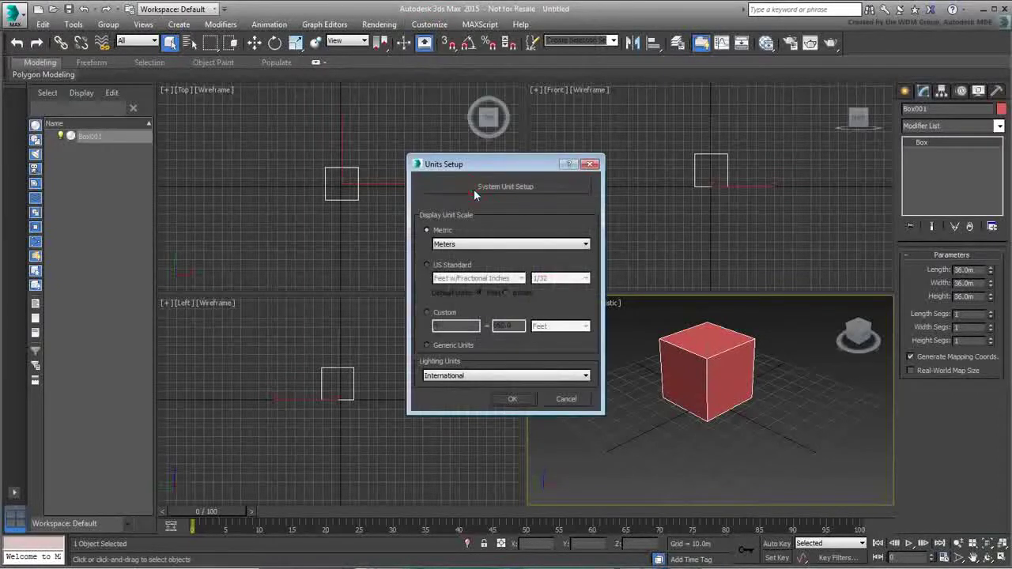
{"action": "left_click", "coordinate": [432, 266]}
{"action": "left_click", "coordinate": [539, 185]}
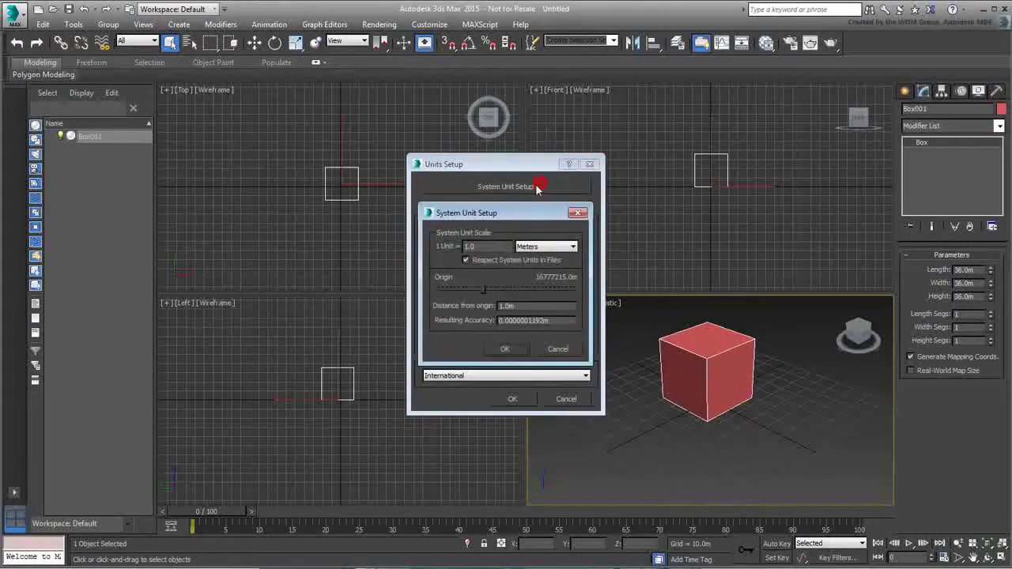
{"action": "left_click", "coordinate": [560, 248]}
{"action": "left_click", "coordinate": [544, 257]}
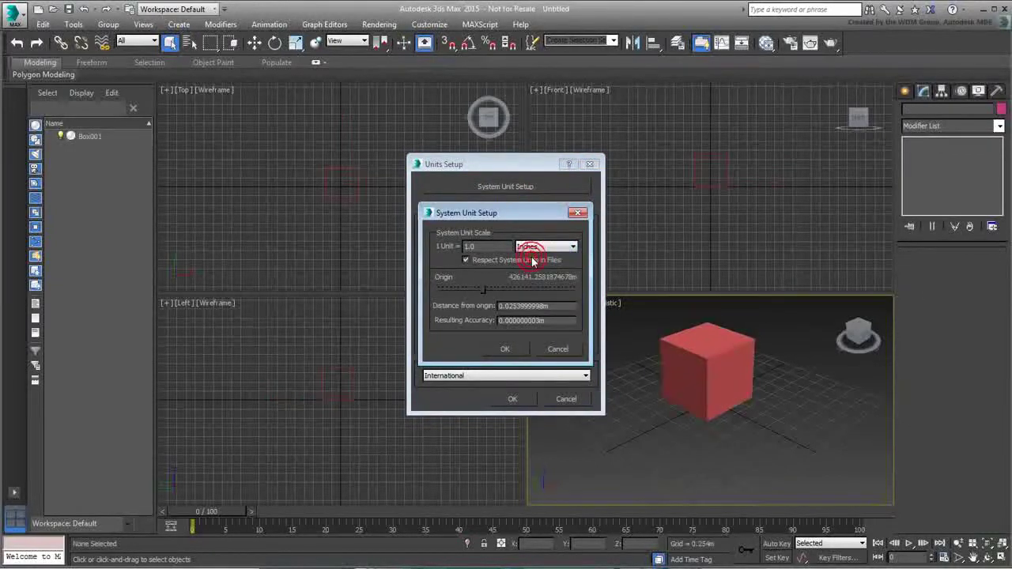
{"action": "left_click", "coordinate": [504, 349]}
{"action": "left_click", "coordinate": [511, 398]}
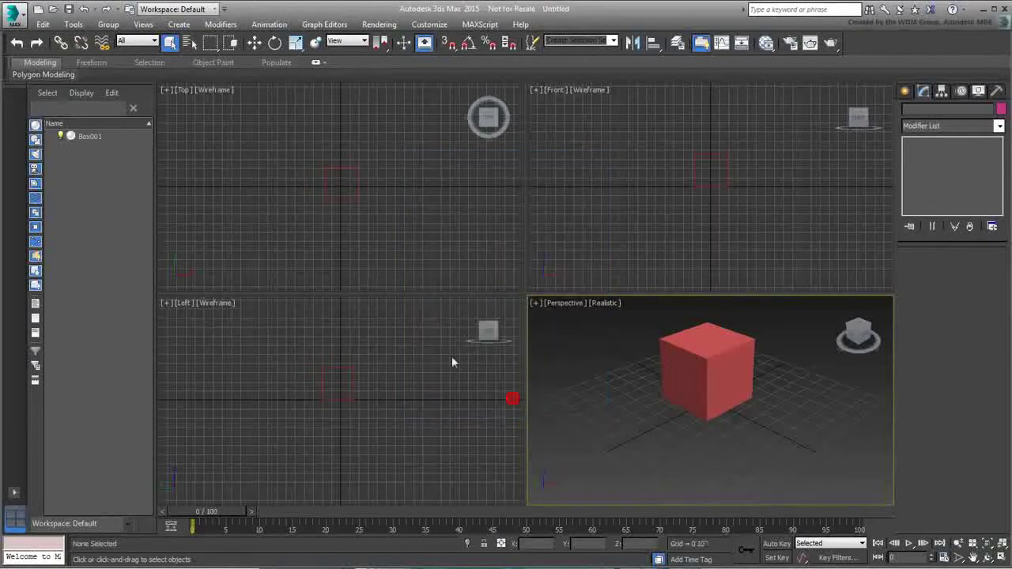
Reset the scene without saving the red box.
{"action": "left_click", "coordinate": [24, 21]}
{"action": "left_click", "coordinate": [36, 70]}
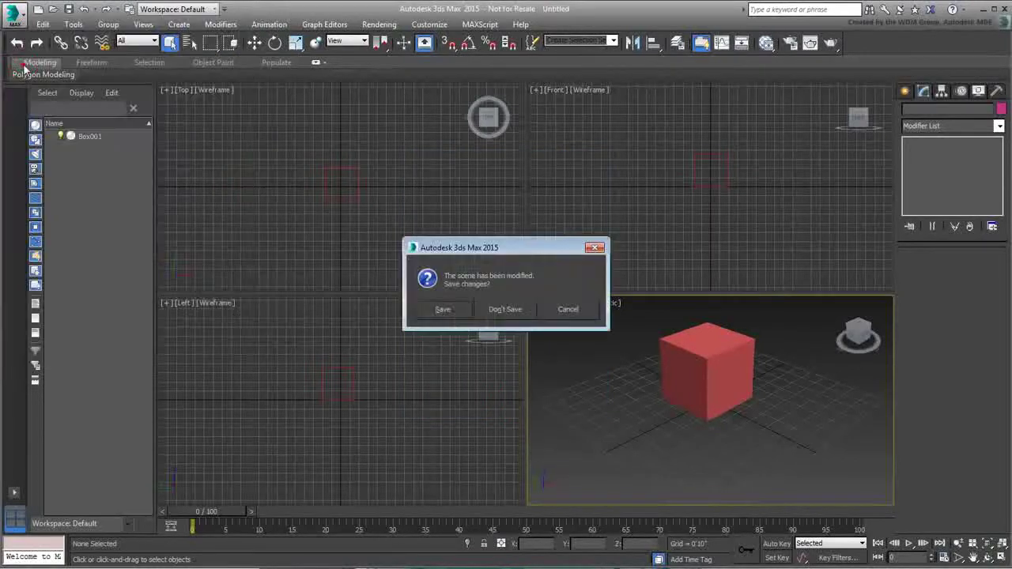
{"action": "left_click", "coordinate": [506, 311]}
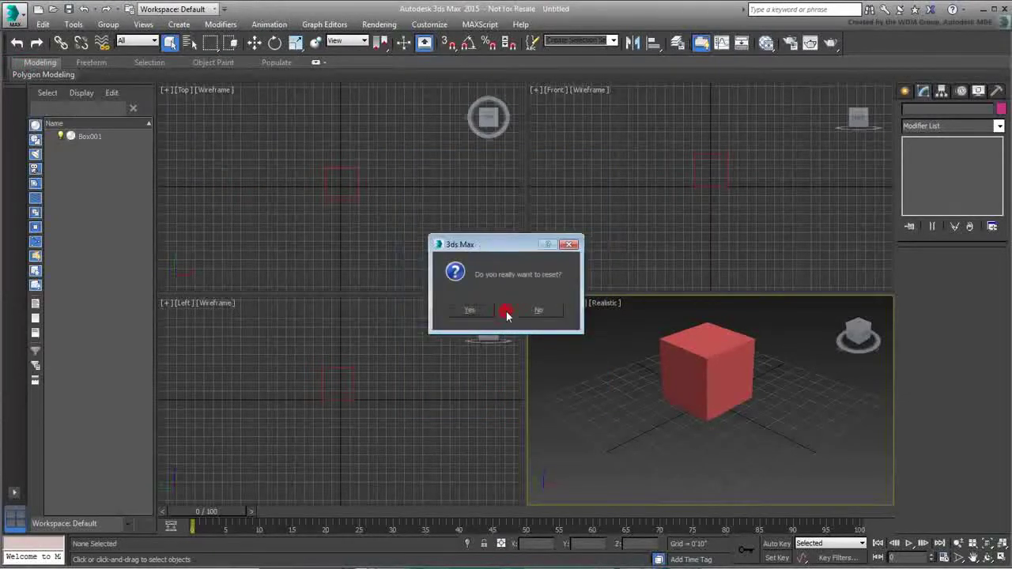
{"action": "left_click", "coordinate": [471, 310]}
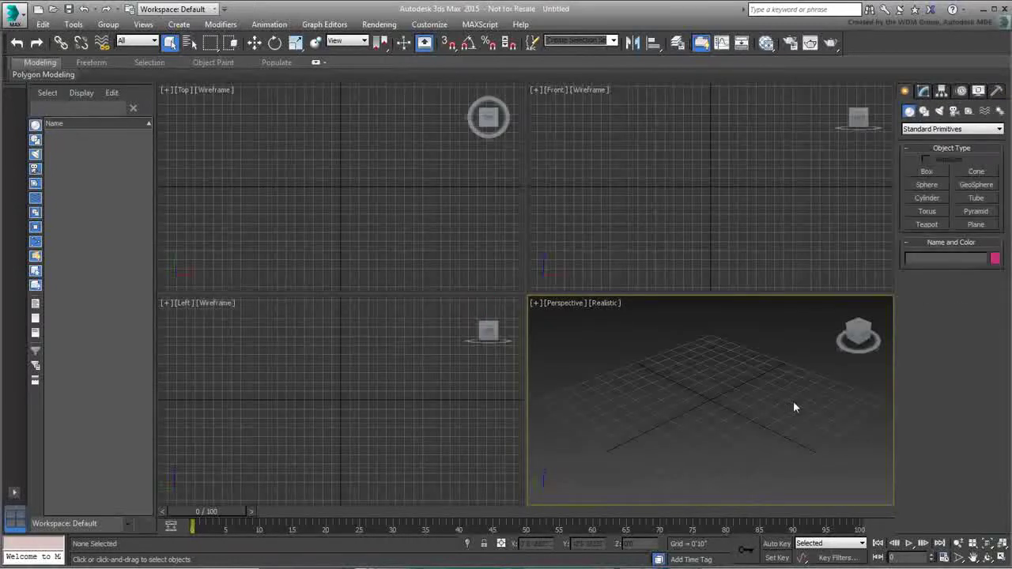
Create a box about 3'6" long, 3'6" wide and 3'3" high near the grid's centre in the Perspective view.
{"action": "left_click", "coordinate": [926, 172]}
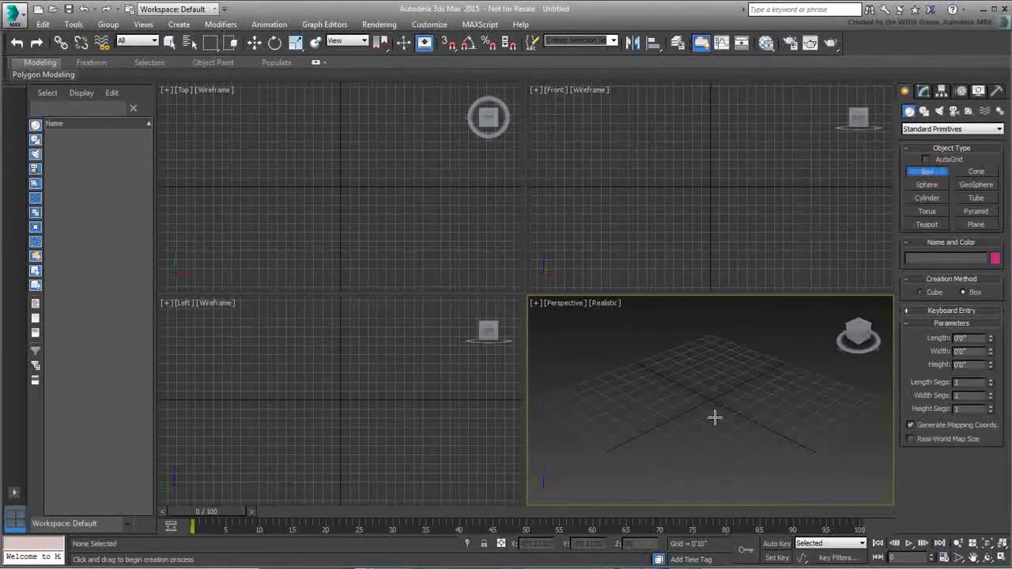
{"action": "left_click_drag", "start_coordinate": [712, 428], "coordinate": [711, 378]}
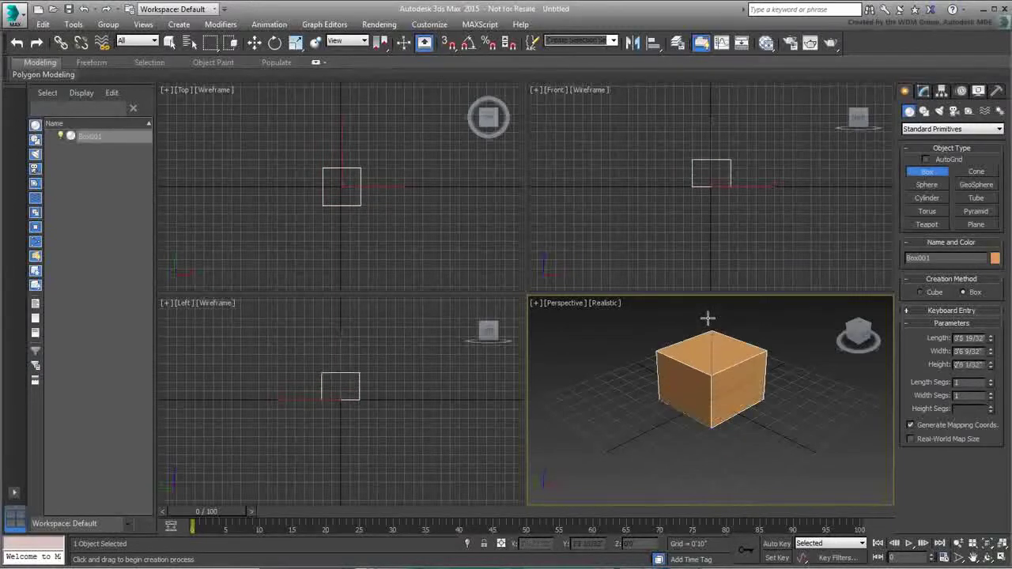
{"action": "left_click", "coordinate": [708, 299]}
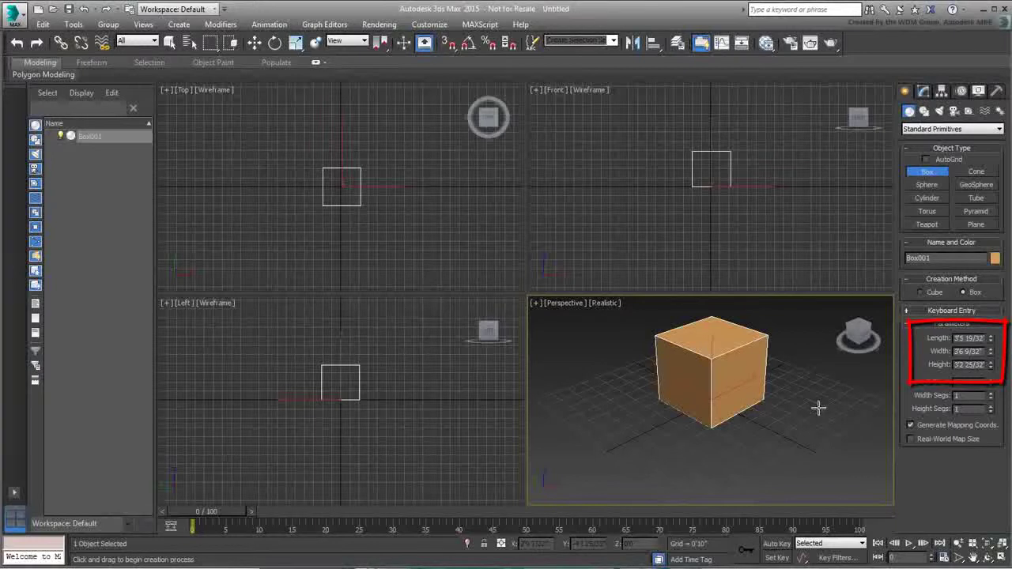
Set the system unit scale to 1 unit = 1.0 Feet and accept the units setup.
{"action": "left_click", "coordinate": [437, 26]}
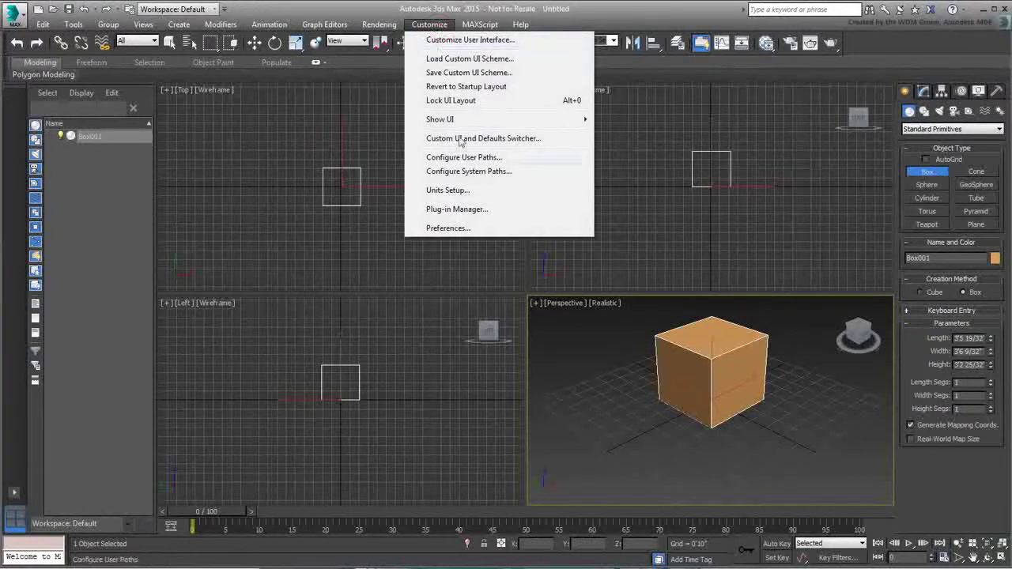
{"action": "left_click", "coordinate": [479, 198]}
{"action": "left_click", "coordinate": [547, 187]}
{"action": "left_click", "coordinate": [546, 247]}
{"action": "left_click", "coordinate": [536, 262]}
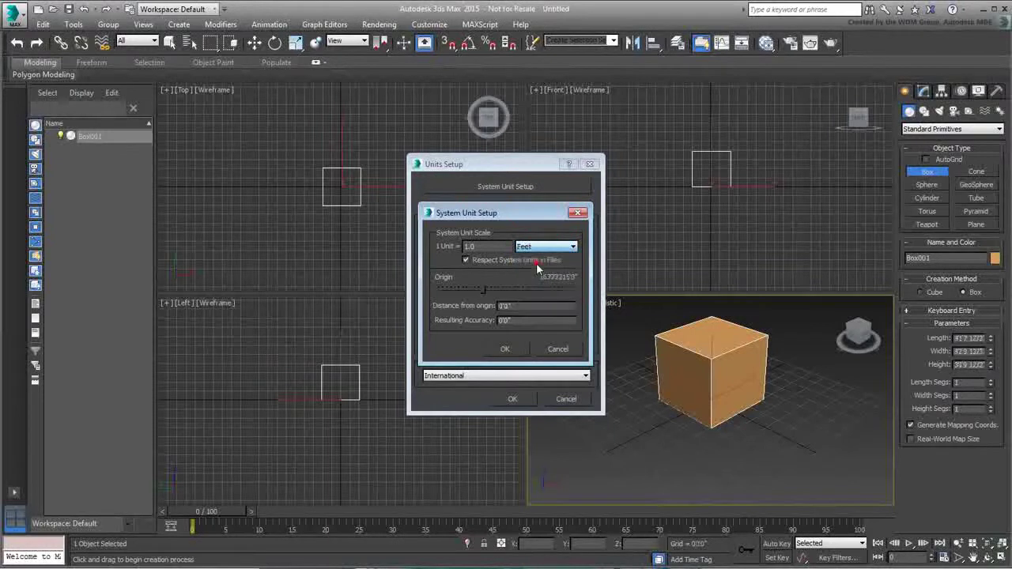
{"action": "left_click", "coordinate": [504, 348]}
{"action": "left_click", "coordinate": [510, 396]}
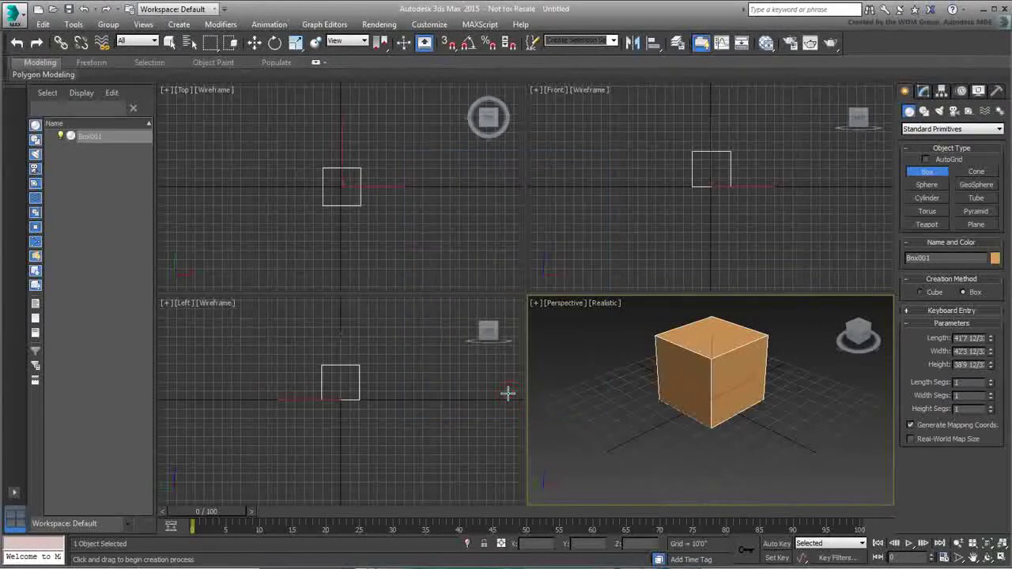
Discard the scene with the orange box and reset to an empty scene.
{"action": "left_click", "coordinate": [12, 16]}
{"action": "left_click", "coordinate": [38, 70]}
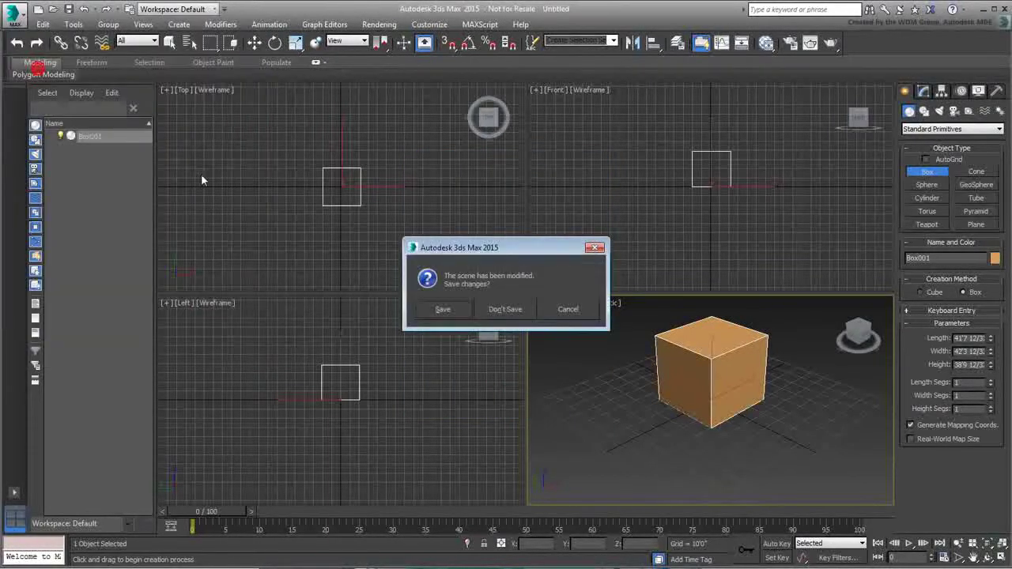
{"action": "left_click", "coordinate": [492, 309]}
{"action": "left_click", "coordinate": [472, 310]}
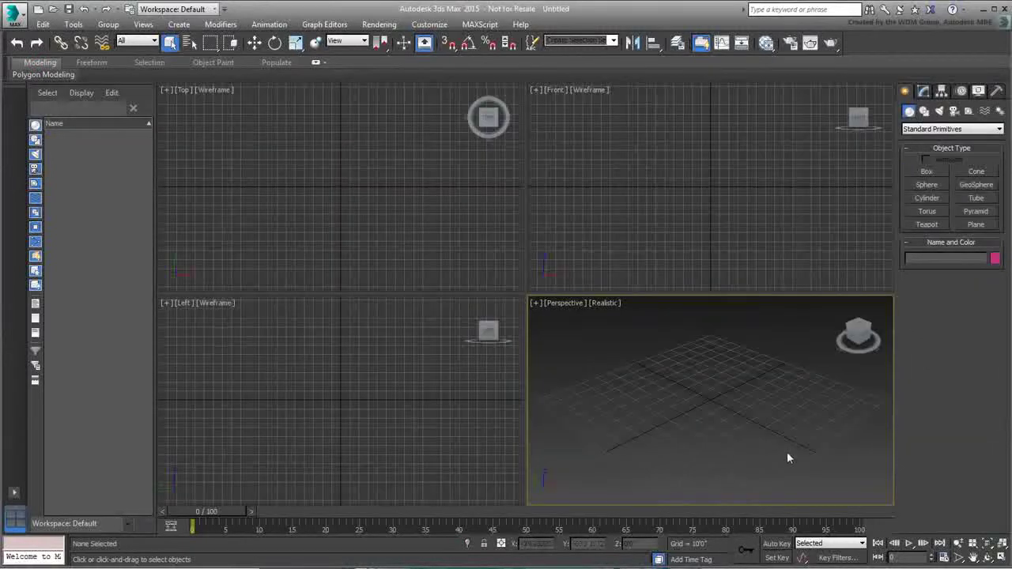
Create a box about 41'6" long, 42'4" wide and 36'10" high near the grid's centre in the Perspective view.
{"action": "left_click", "coordinate": [926, 171]}
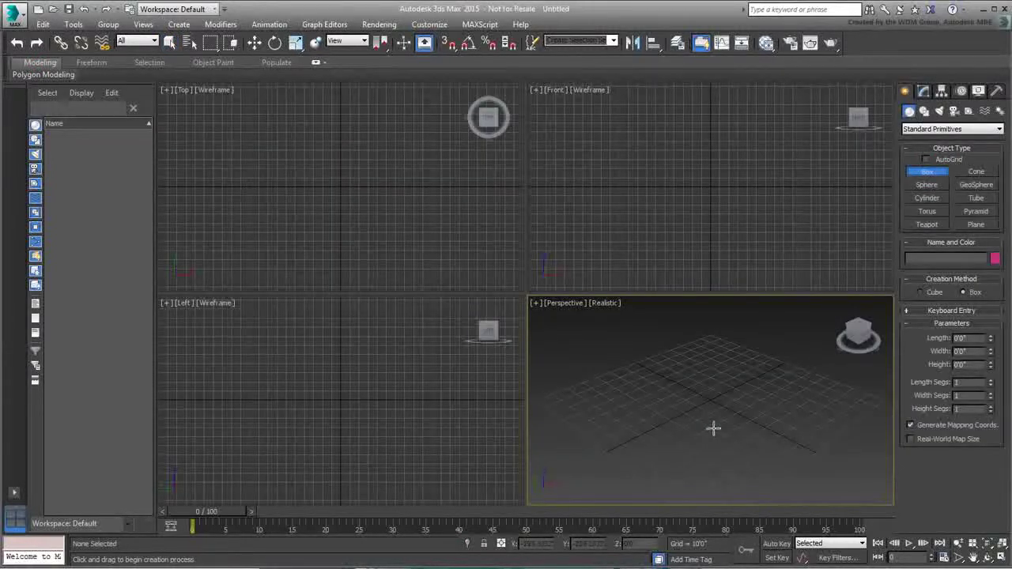
{"action": "left_click_drag", "start_coordinate": [713, 427], "coordinate": [713, 363]}
{"action": "left_click", "coordinate": [712, 302]}
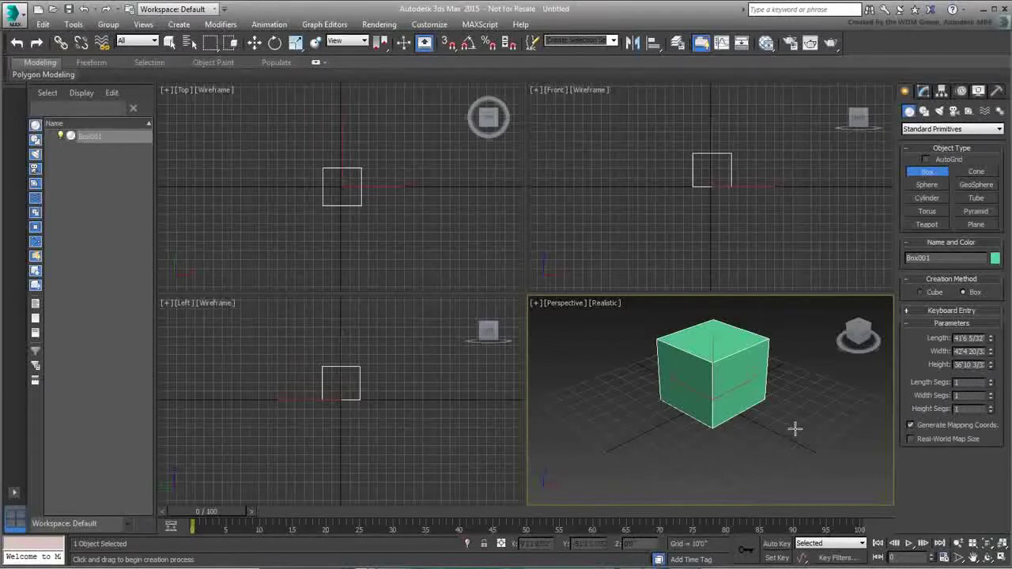
Set the system unit scale to 1 unit = 1.0 Miles and accept the units setup.
{"action": "left_click", "coordinate": [430, 24]}
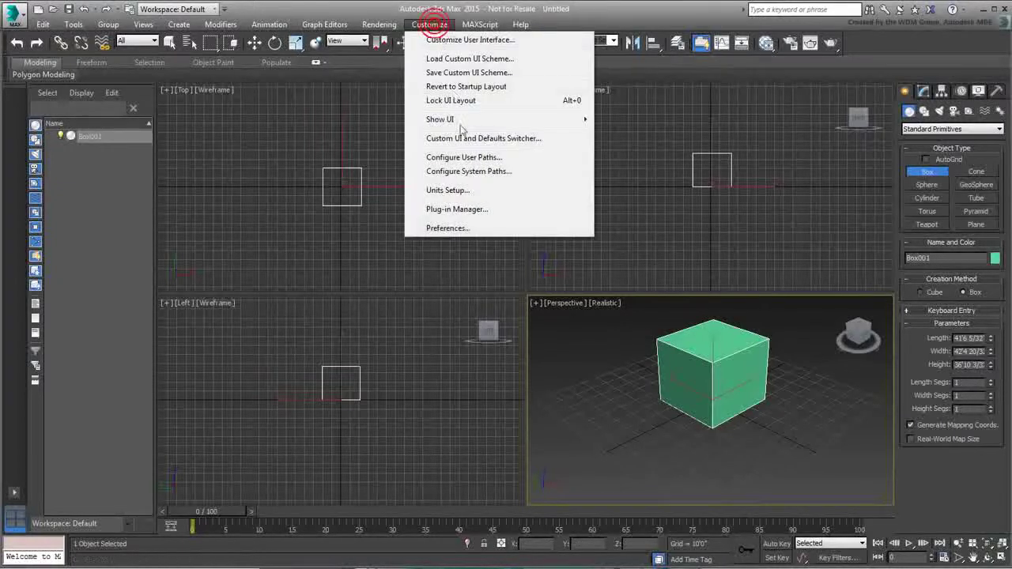
{"action": "left_click", "coordinate": [478, 190]}
{"action": "left_click", "coordinate": [516, 186]}
{"action": "left_click", "coordinate": [549, 247]}
{"action": "left_click", "coordinate": [527, 274]}
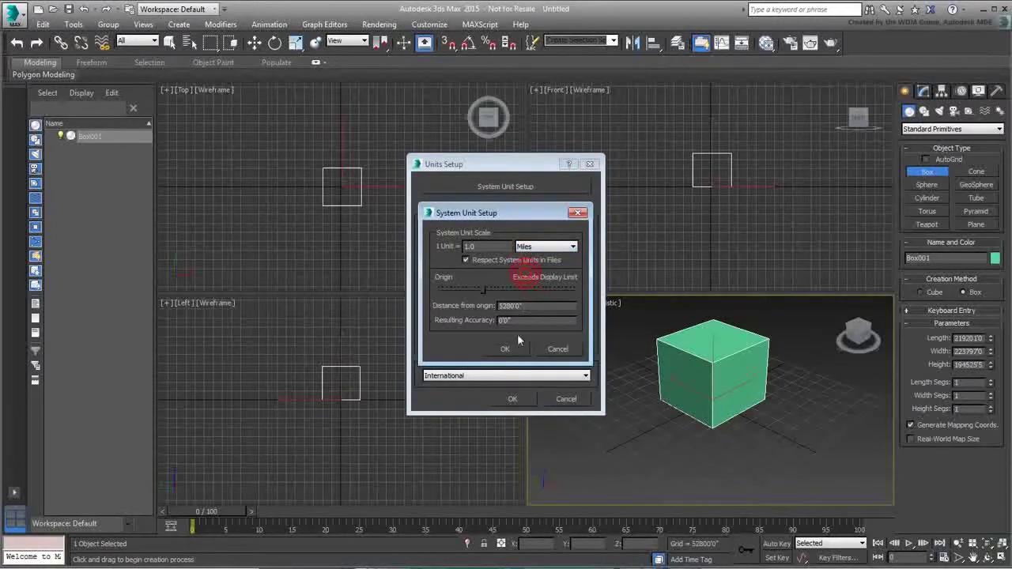
{"action": "left_click", "coordinate": [499, 347]}
{"action": "left_click", "coordinate": [512, 399]}
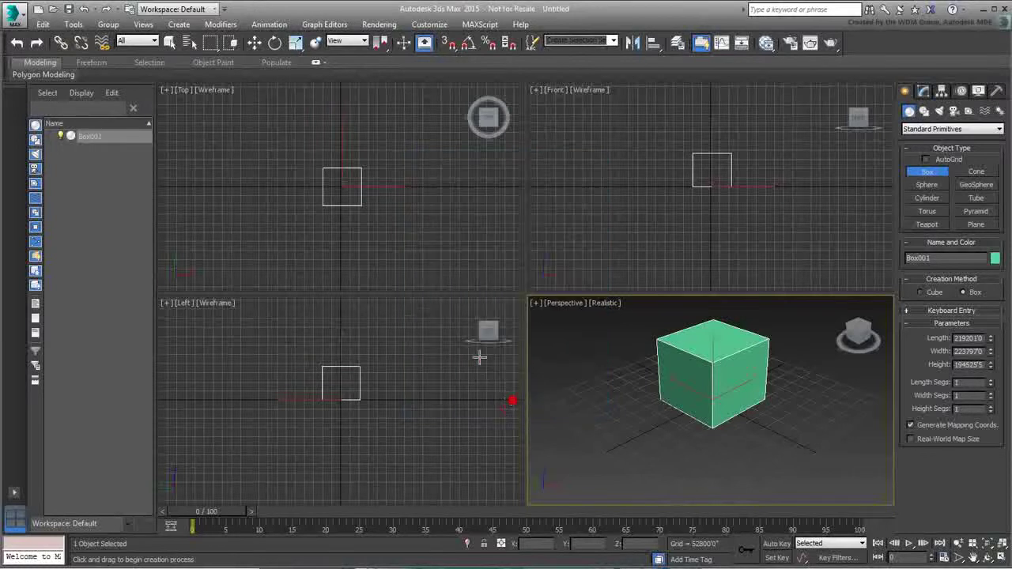
Discard the scene with the green box and reset to an empty scene.
{"action": "left_click", "coordinate": [21, 21]}
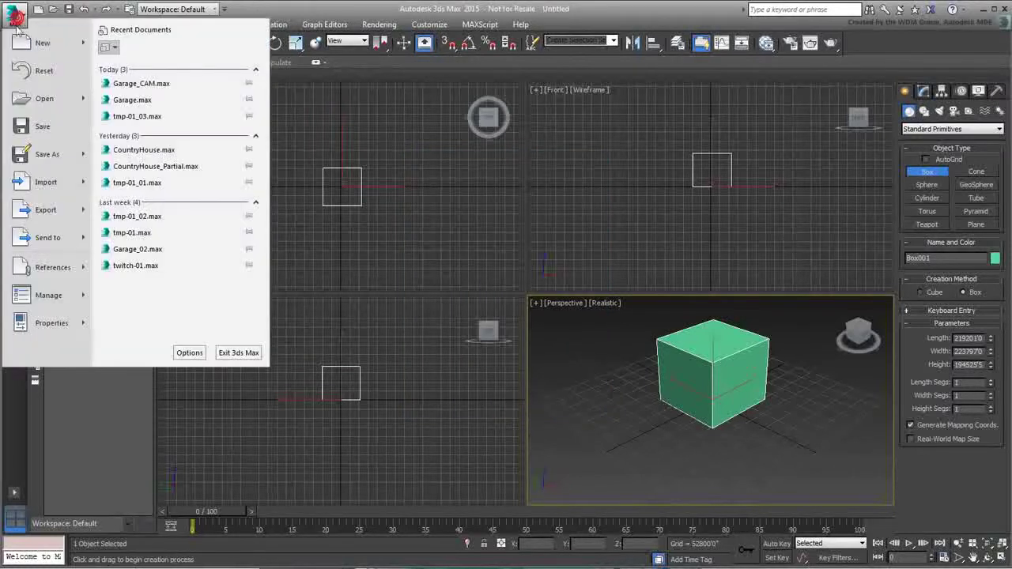
{"action": "left_click", "coordinate": [35, 72]}
{"action": "left_click", "coordinate": [509, 316]}
{"action": "left_click", "coordinate": [479, 313]}
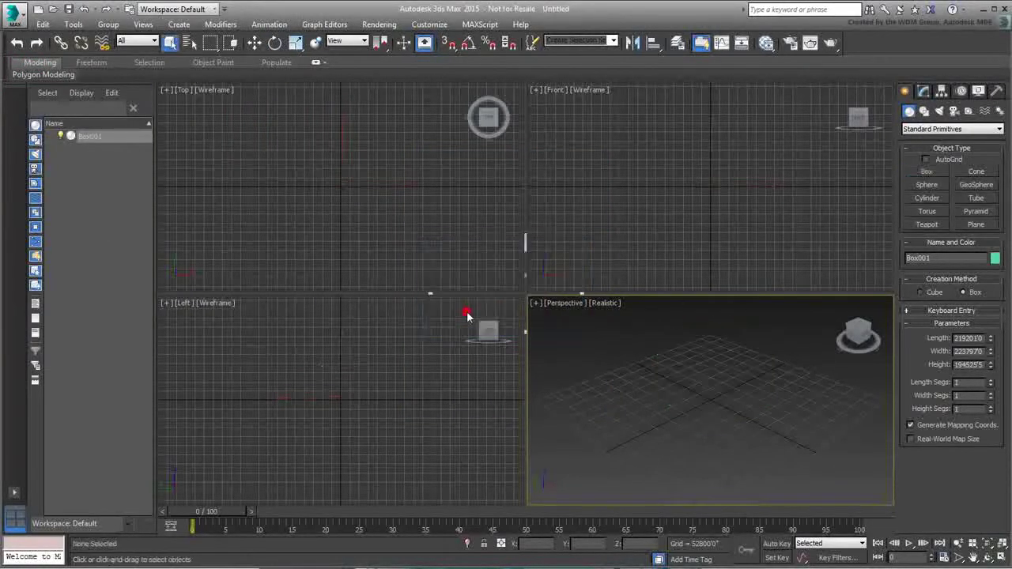
Create a box about 219,598' long, 225,506' wide and 197,057' high near the grid's centre in the Perspective view.
{"action": "left_click", "coordinate": [922, 170]}
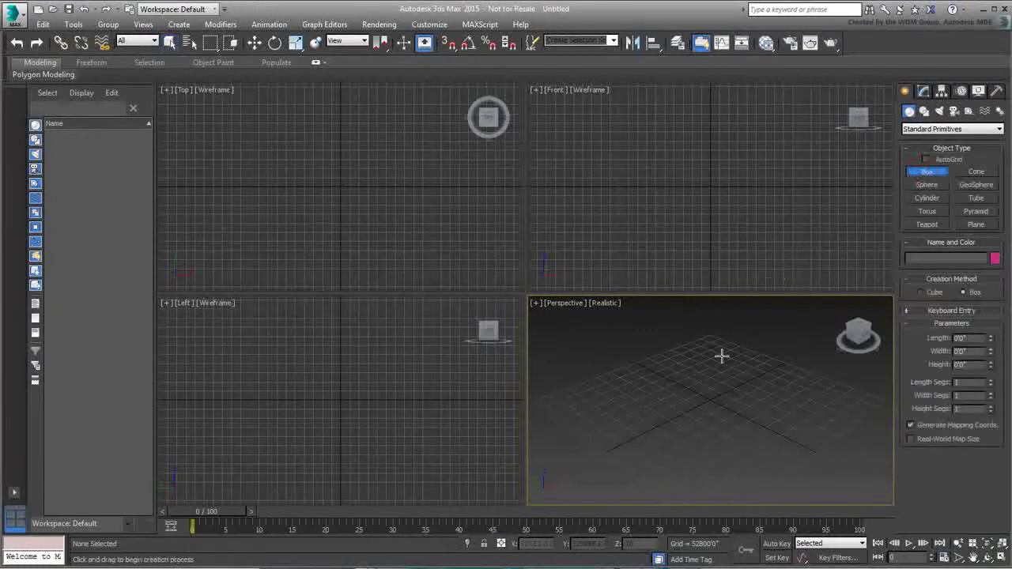
{"action": "left_click_drag", "start_coordinate": [707, 427], "coordinate": [712, 374]}
{"action": "left_click", "coordinate": [709, 304]}
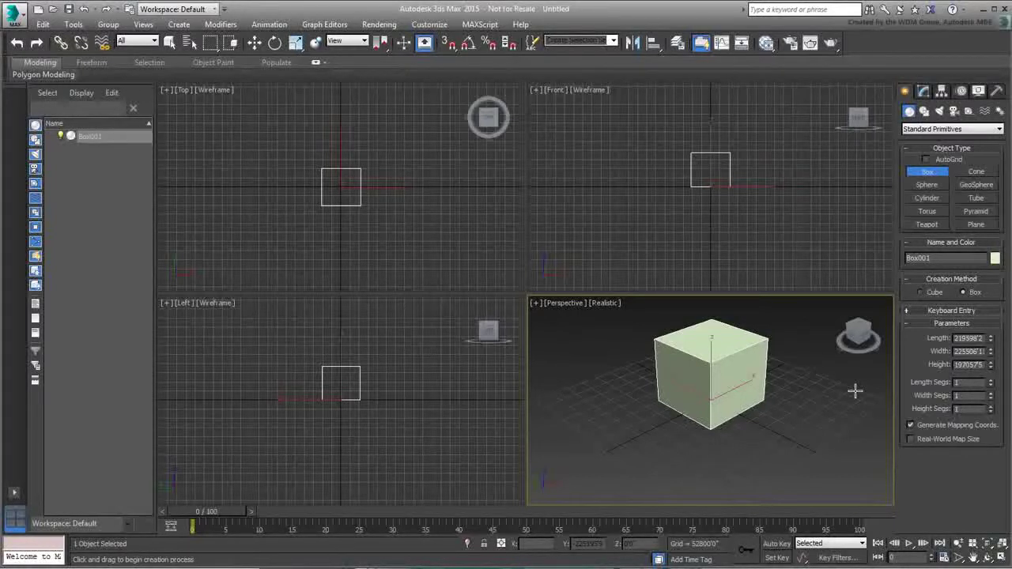
Examine how the resulting accuracy relates to the distance from the origin in the system unit setup, and close both unit dialogs.
{"action": "left_click", "coordinate": [428, 24]}
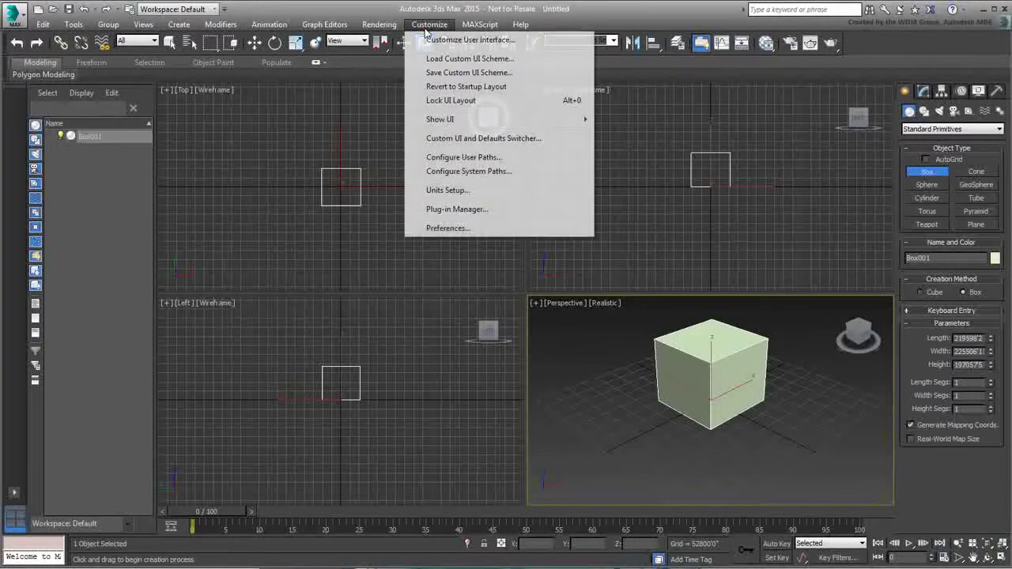
{"action": "left_click", "coordinate": [473, 192]}
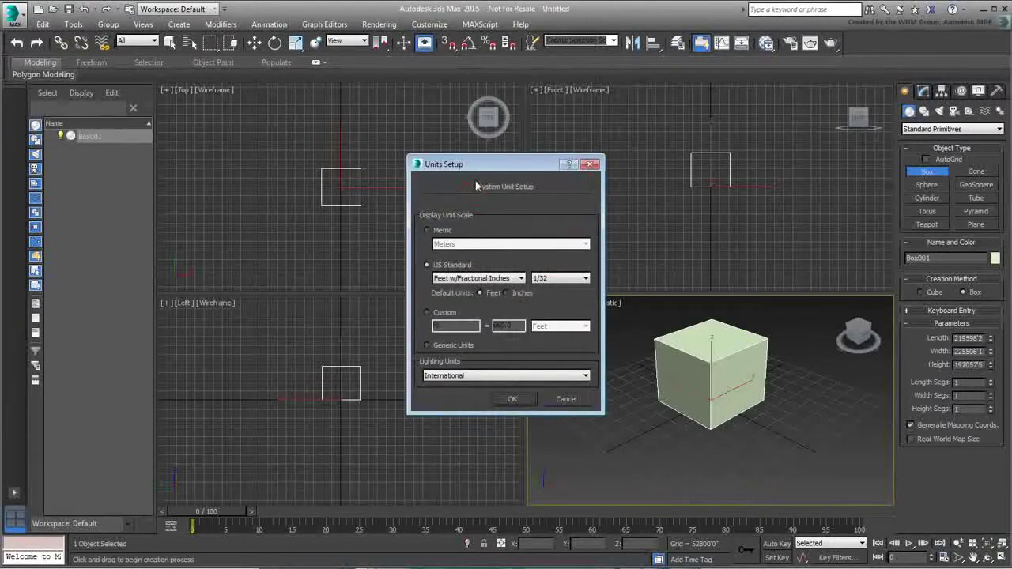
{"action": "left_click", "coordinate": [531, 187]}
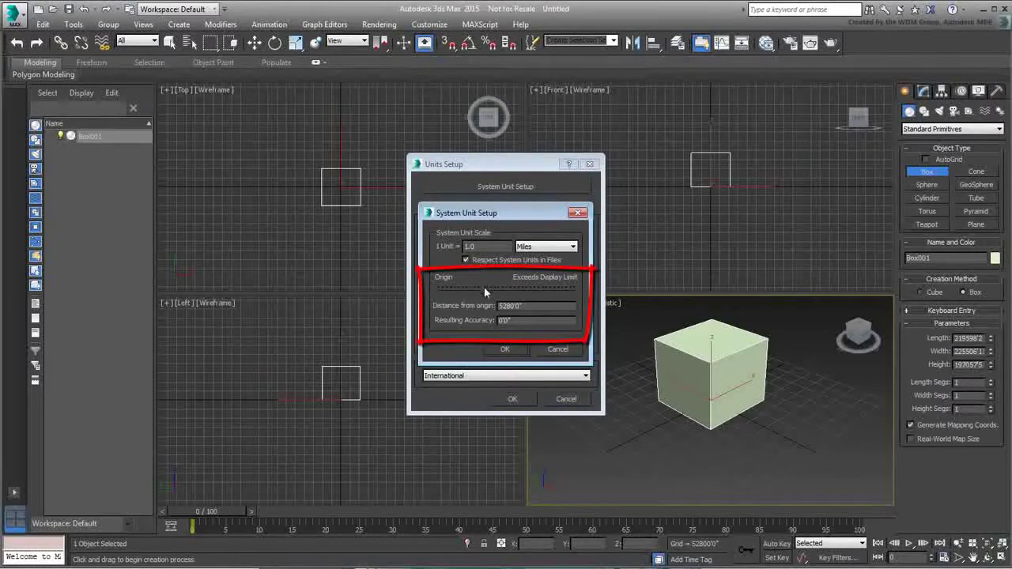
{"action": "left_click_drag", "start_coordinate": [484, 290], "coordinate": [519, 289]}
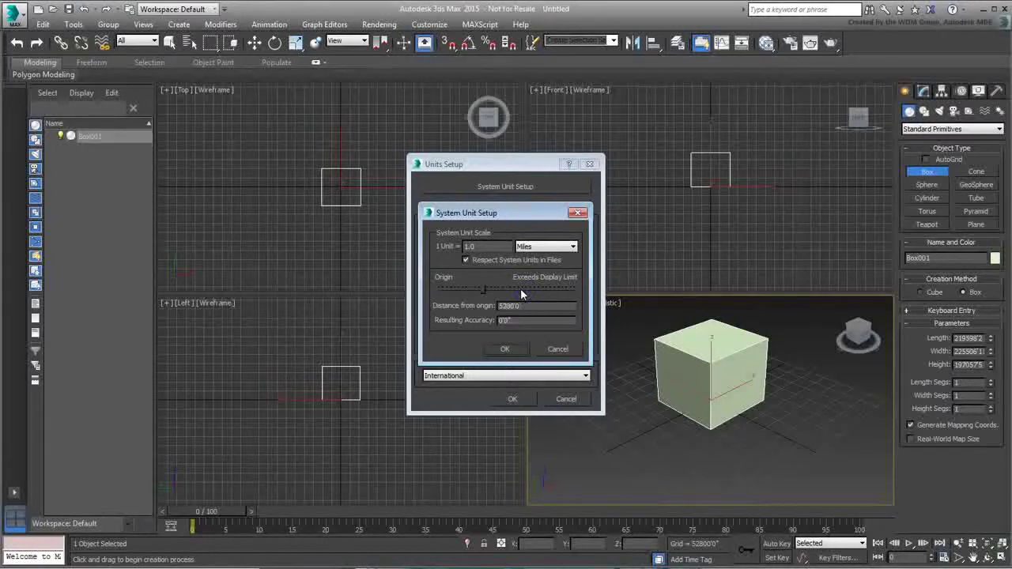
{"action": "left_click", "coordinate": [509, 352]}
{"action": "left_click", "coordinate": [513, 399]}
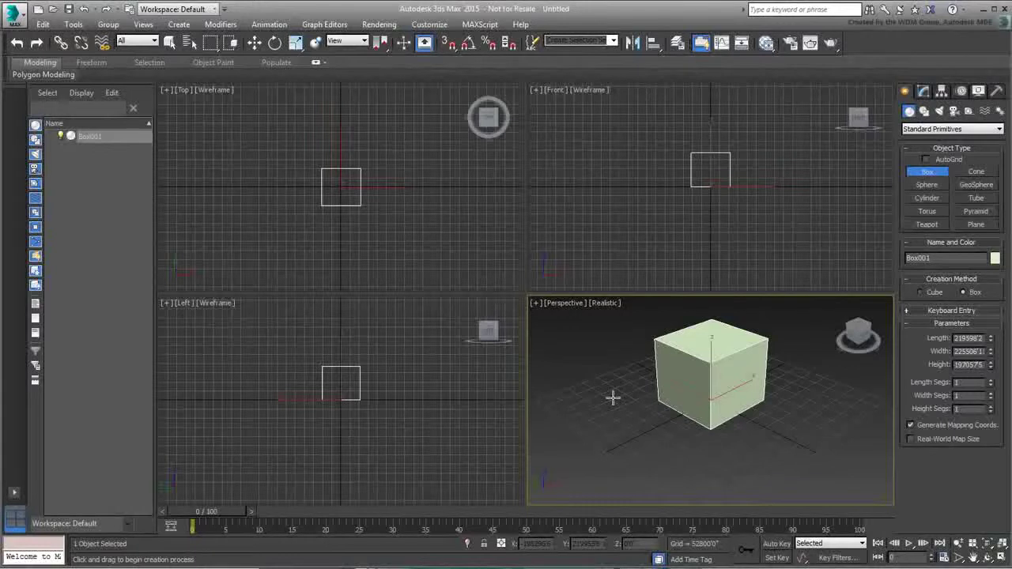
Open Garage_CAM.max without saving the current scene, adopting the file's unit scale.
{"action": "left_click", "coordinate": [53, 9]}
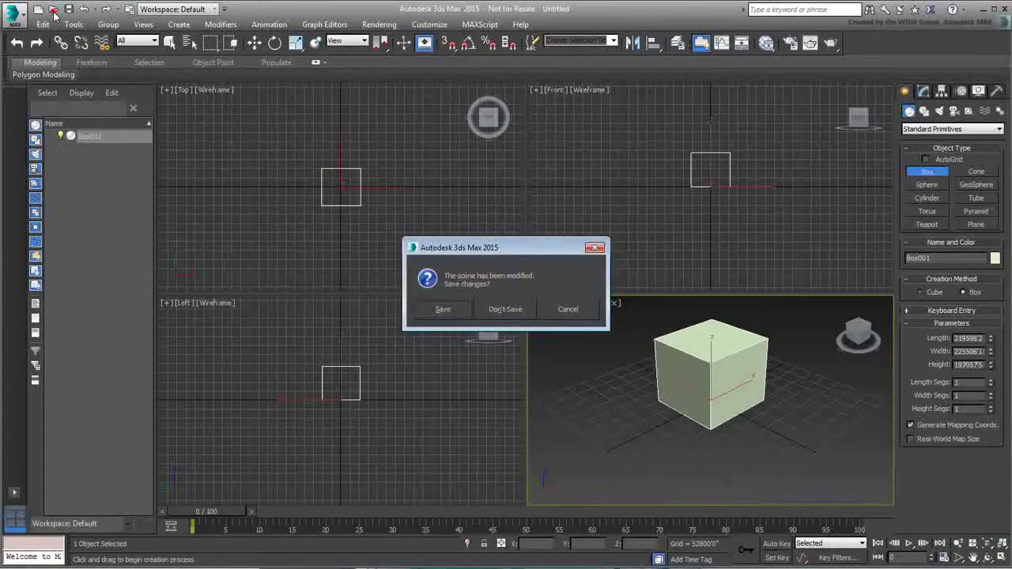
{"action": "left_click", "coordinate": [506, 311]}
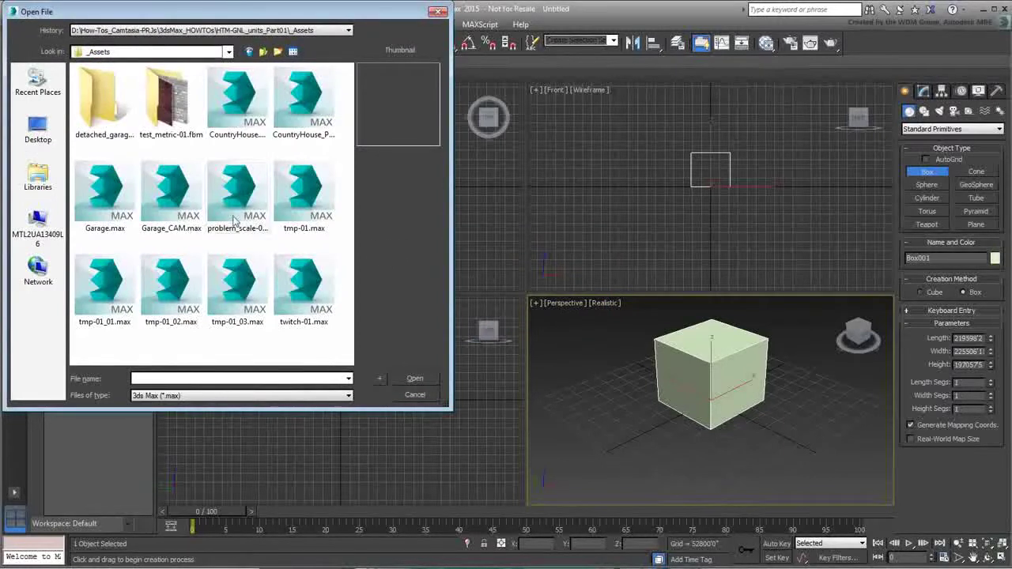
{"action": "left_click", "coordinate": [180, 211]}
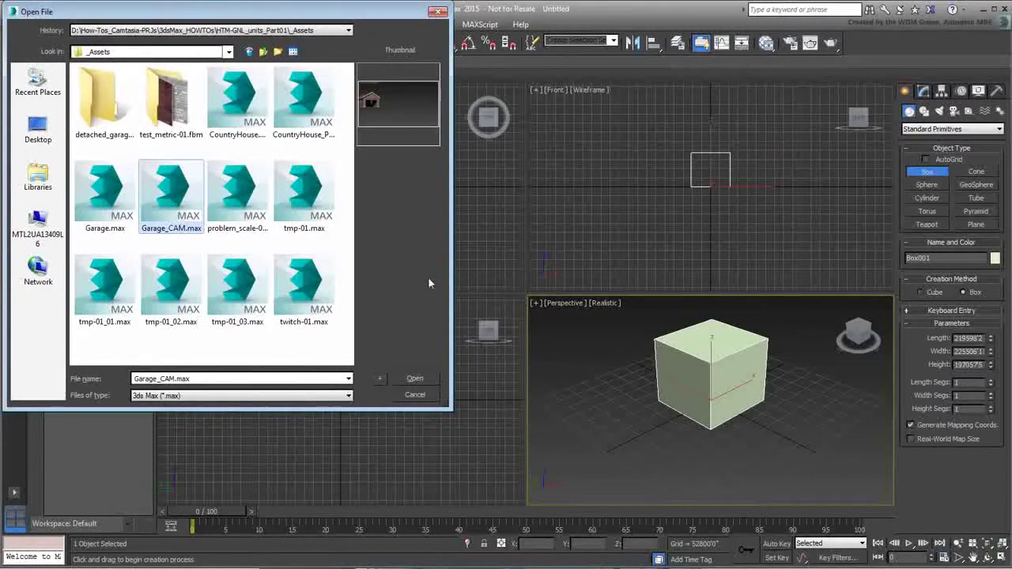
{"action": "left_click", "coordinate": [415, 379]}
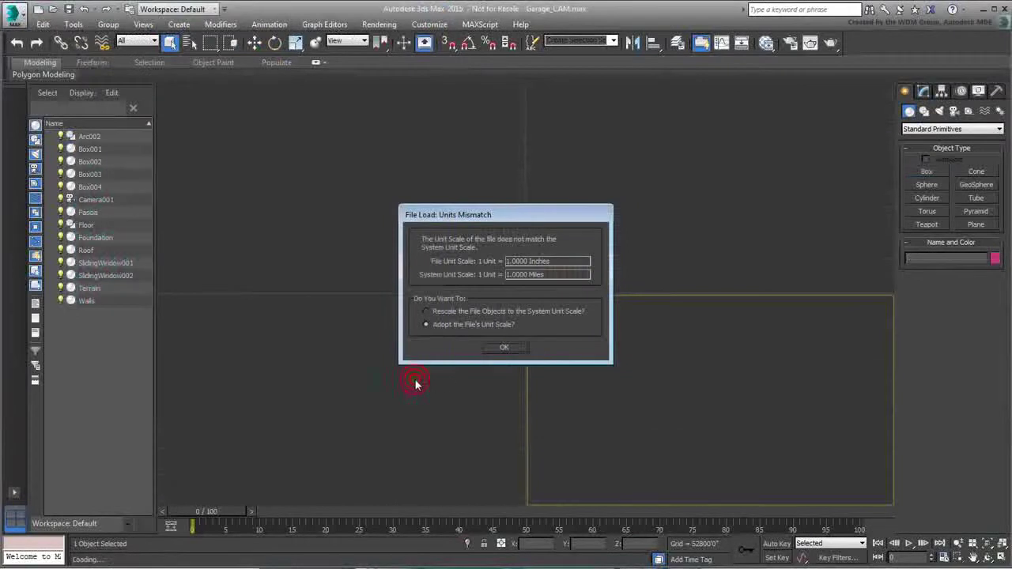
{"action": "left_click", "coordinate": [504, 348]}
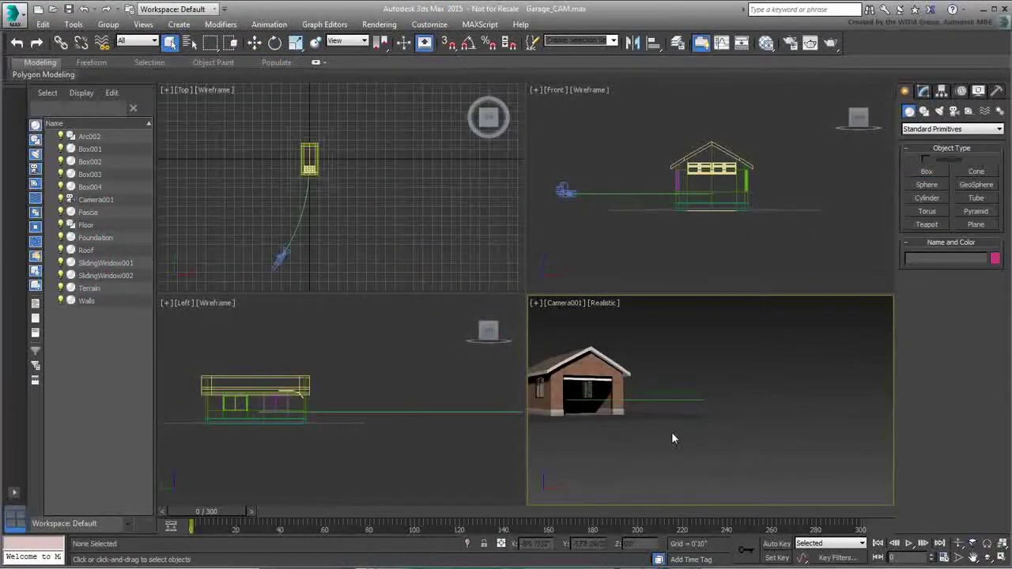
Preview the garage camera animation in the Camera001 view and return to frame 0.
{"action": "left_click_drag", "start_coordinate": [221, 512], "coordinate": [197, 509]}
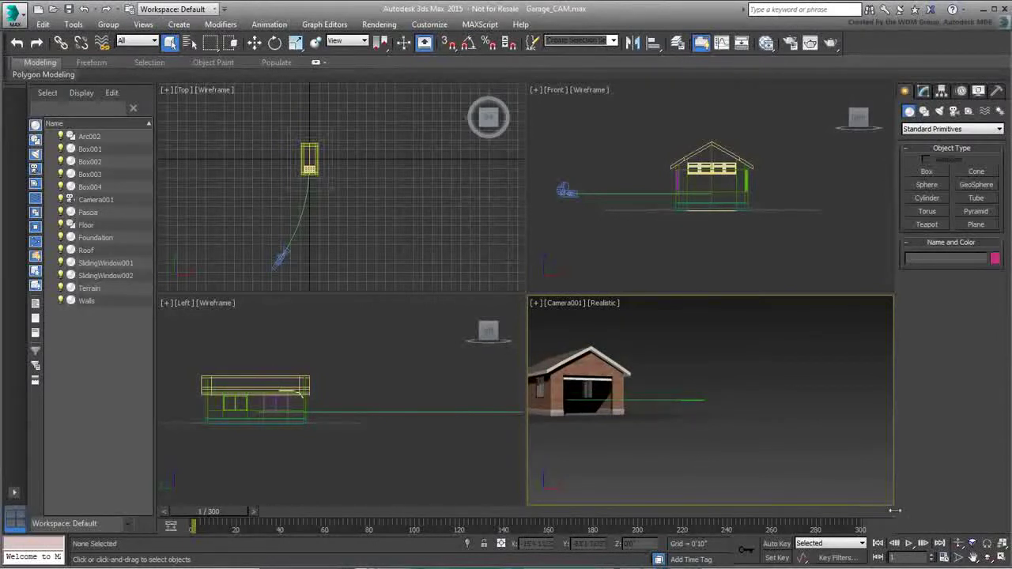
{"action": "left_click", "coordinate": [908, 543]}
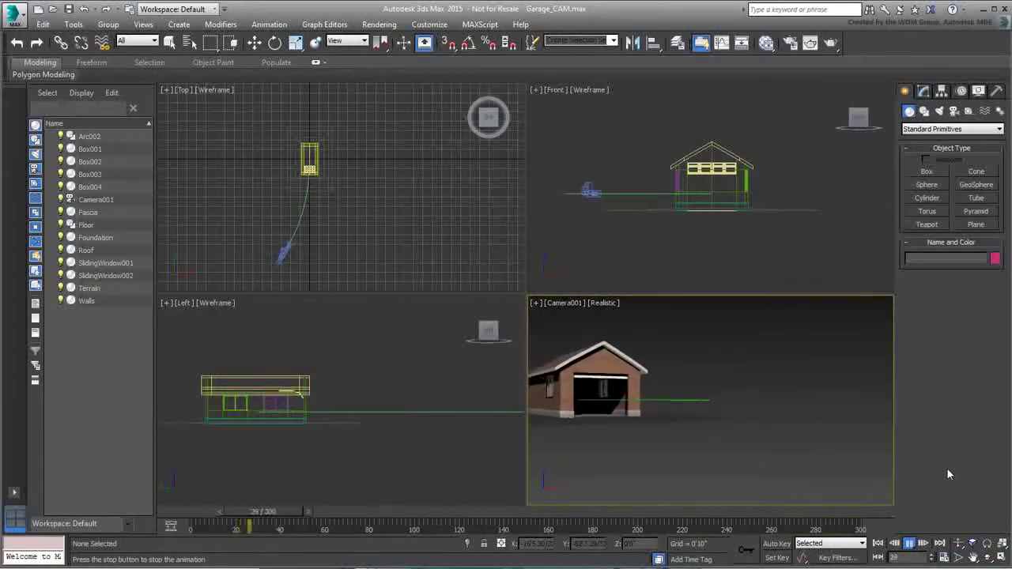
{"action": "left_click", "coordinate": [909, 545]}
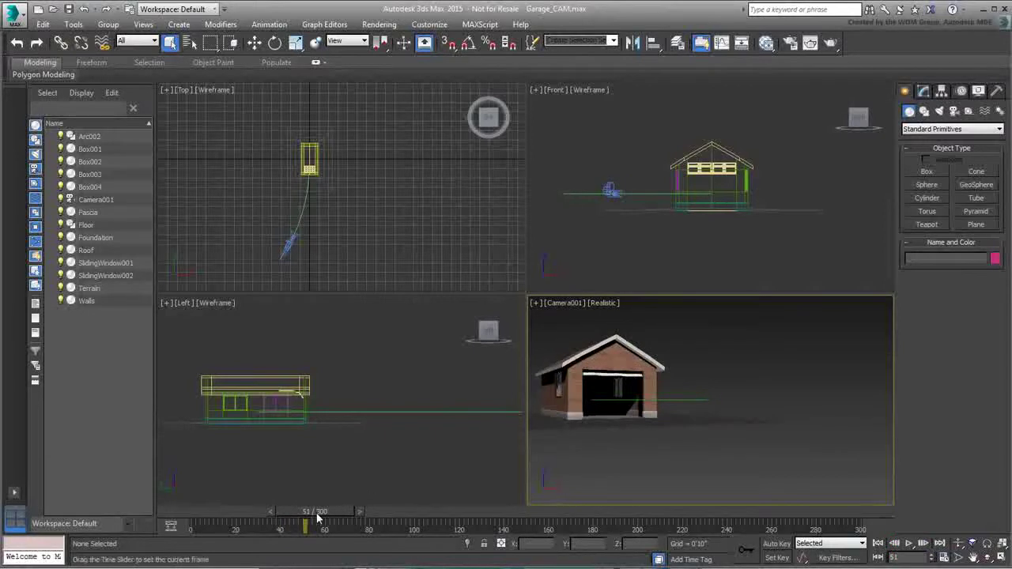
{"action": "left_click_drag", "start_coordinate": [316, 513], "coordinate": [176, 510]}
Select all the garage objects and the camera, and move them far from the origin along positive X and Y in the Top view.
{"action": "left_click_drag", "start_coordinate": [379, 111], "coordinate": [244, 206]}
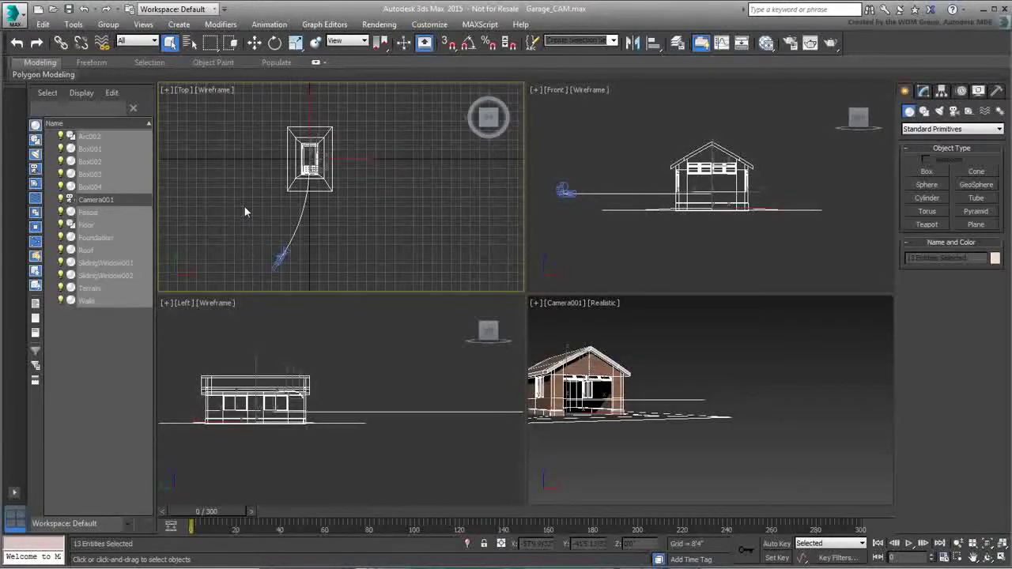
{"action": "middle_click_drag", "start_coordinate": [382, 158], "coordinate": [327, 217]}
{"action": "scroll", "coordinate": [327, 216], "scroll_direction": "down", "scroll_amount": 4}
{"action": "scroll", "coordinate": [328, 217], "scroll_direction": "down", "scroll_amount": 7}
{"action": "middle_click_drag", "start_coordinate": [388, 163], "coordinate": [319, 208]}
{"action": "scroll", "coordinate": [348, 179], "scroll_direction": "down", "scroll_amount": 5}
{"action": "middle_click_drag", "start_coordinate": [366, 149], "coordinate": [278, 230]}
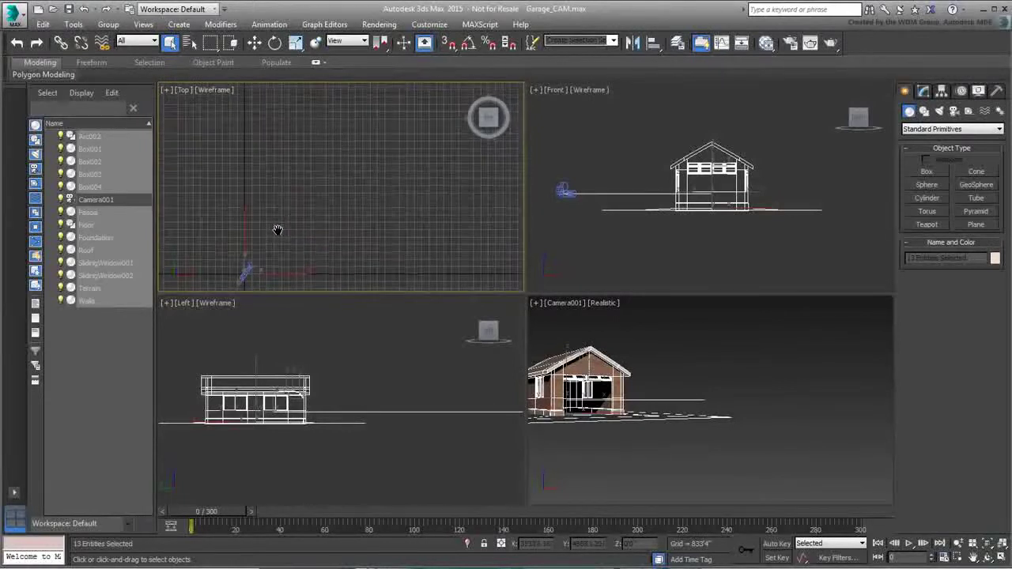
{"action": "right_click", "coordinate": [275, 241]}
{"action": "left_click", "coordinate": [287, 253]}
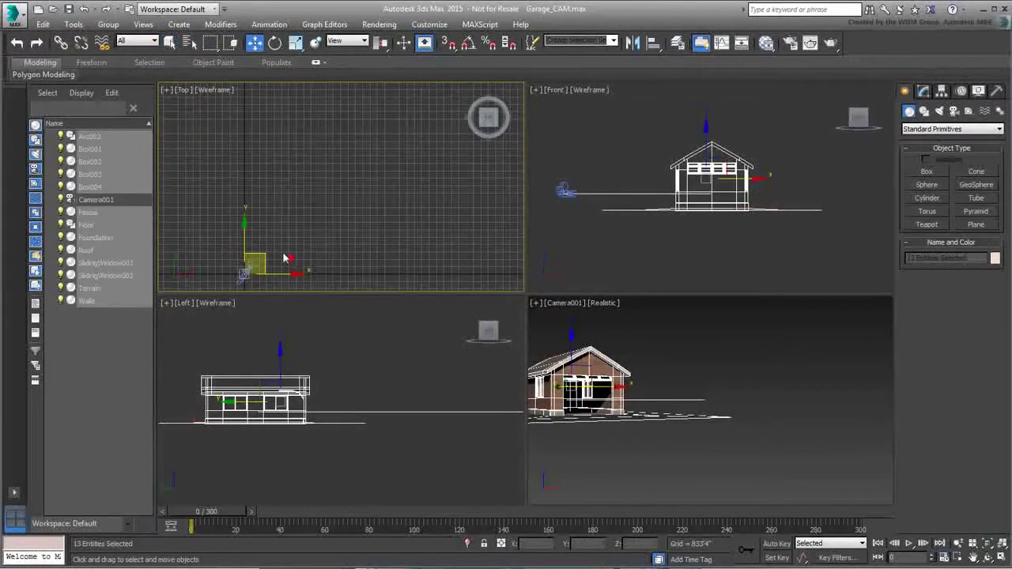
{"action": "left_click_drag", "start_coordinate": [265, 253], "coordinate": [455, 99]}
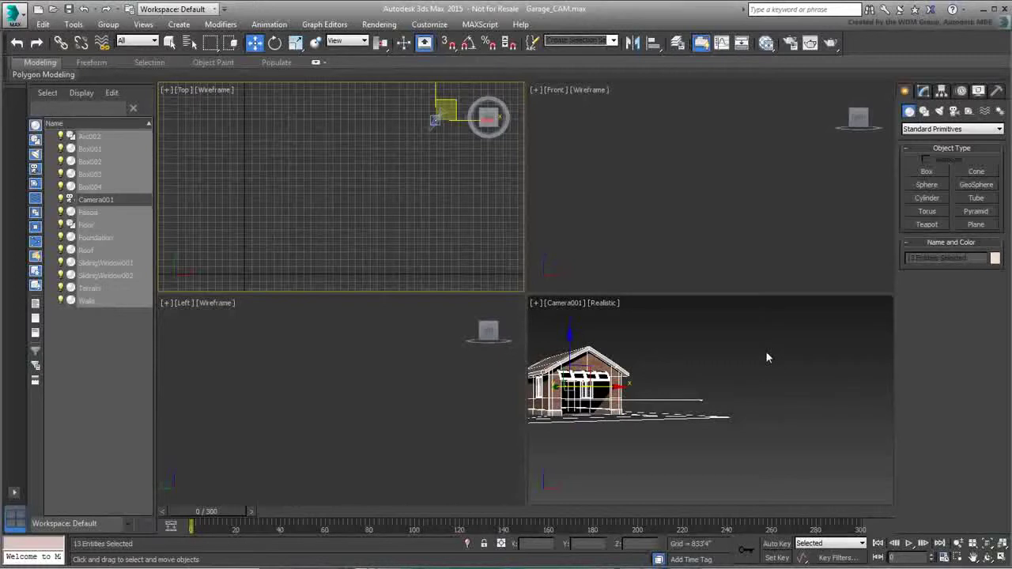
Play the camera animation of the relocated garage in a maximized Camera001 view and rewind it to frame 0.
{"action": "left_click", "coordinate": [765, 353]}
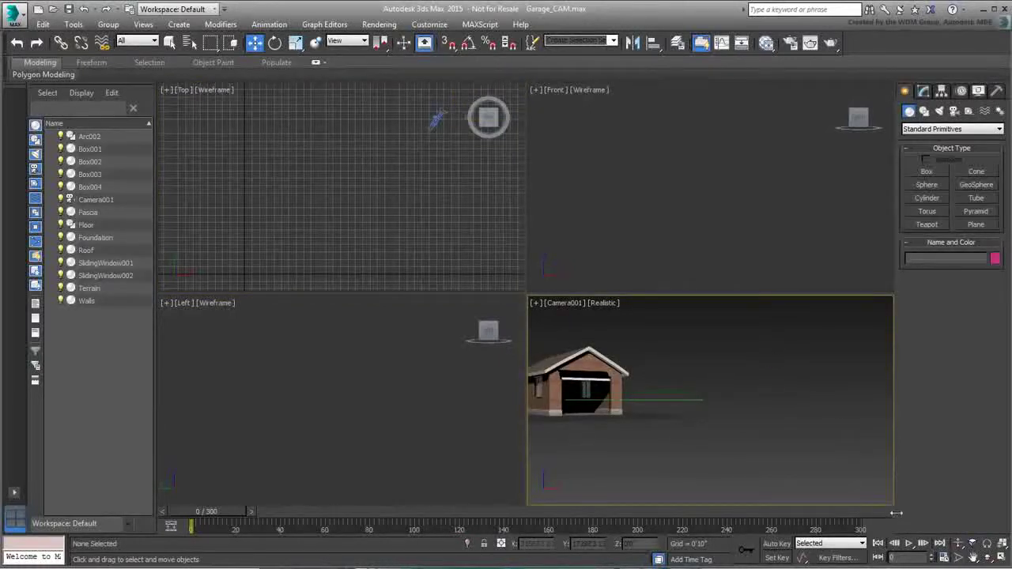
{"action": "left_click", "coordinate": [908, 544]}
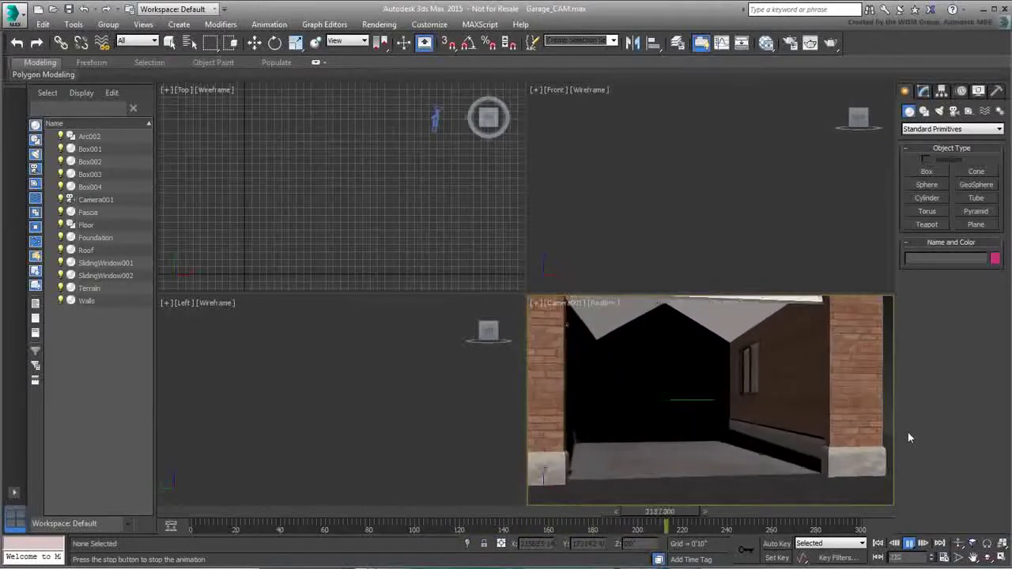
{"action": "key", "text": "slash"}
{"action": "key", "text": "alt+w"}
{"action": "key", "text": "slash"}
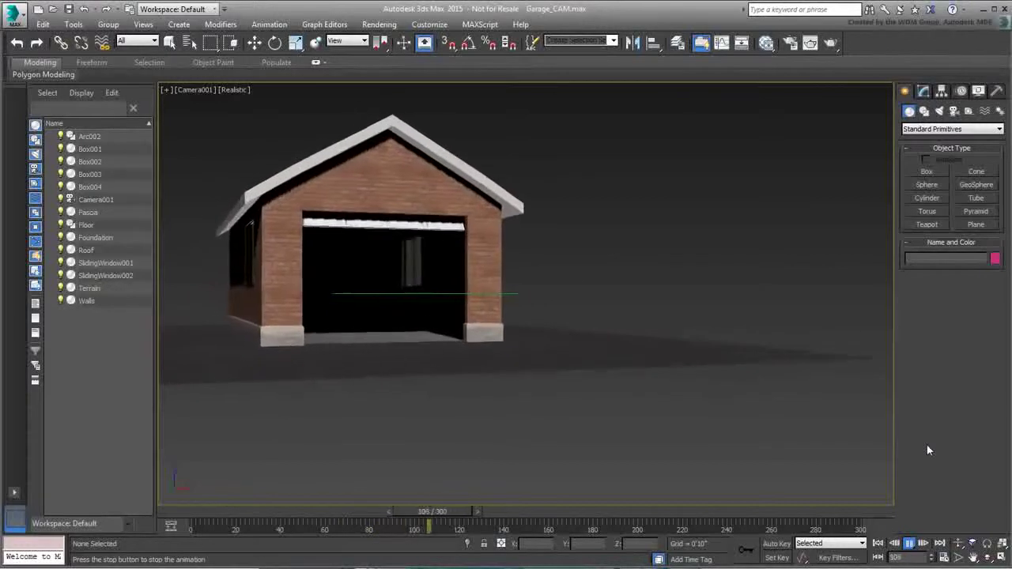
{"action": "left_click", "coordinate": [877, 543]}
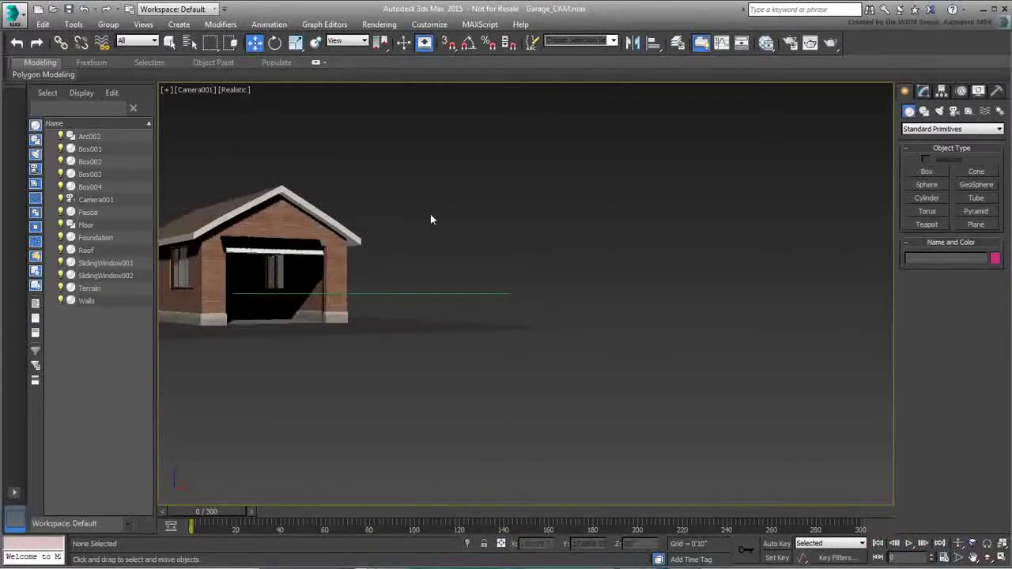
Select all the scene objects again and move them back close to the origin in the Top view.
{"action": "left_click_drag", "start_coordinate": [516, 160], "coordinate": [164, 403]}
{"action": "key", "text": "alt+w"}
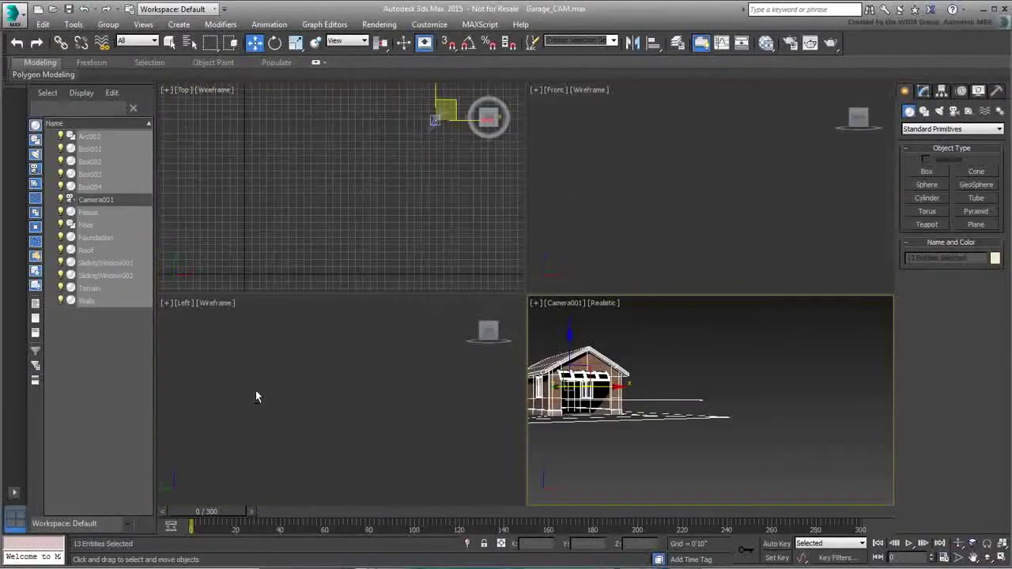
{"action": "right_click", "coordinate": [441, 145]}
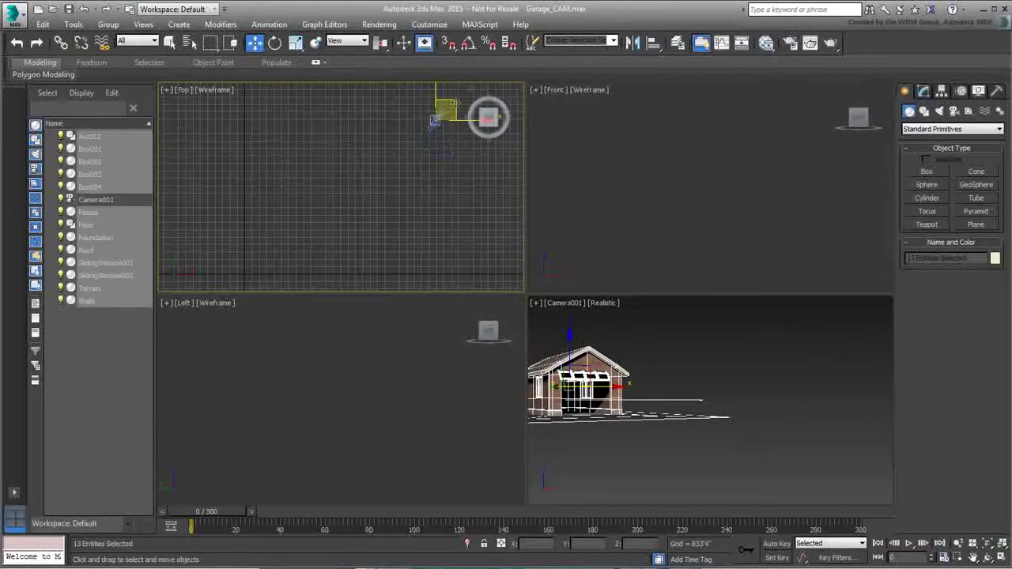
{"action": "left_click_drag", "start_coordinate": [454, 99], "coordinate": [262, 254]}
Maximize the Camera001 view, play the animation with the garage near the origin, and rewind it to frame 0.
{"action": "left_click", "coordinate": [731, 345]}
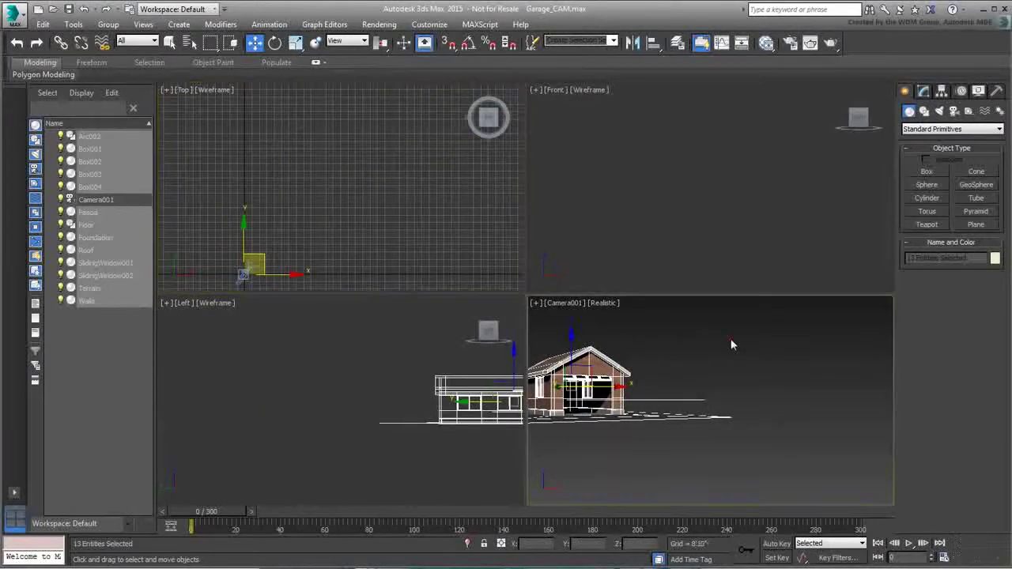
{"action": "key", "text": "alt+w"}
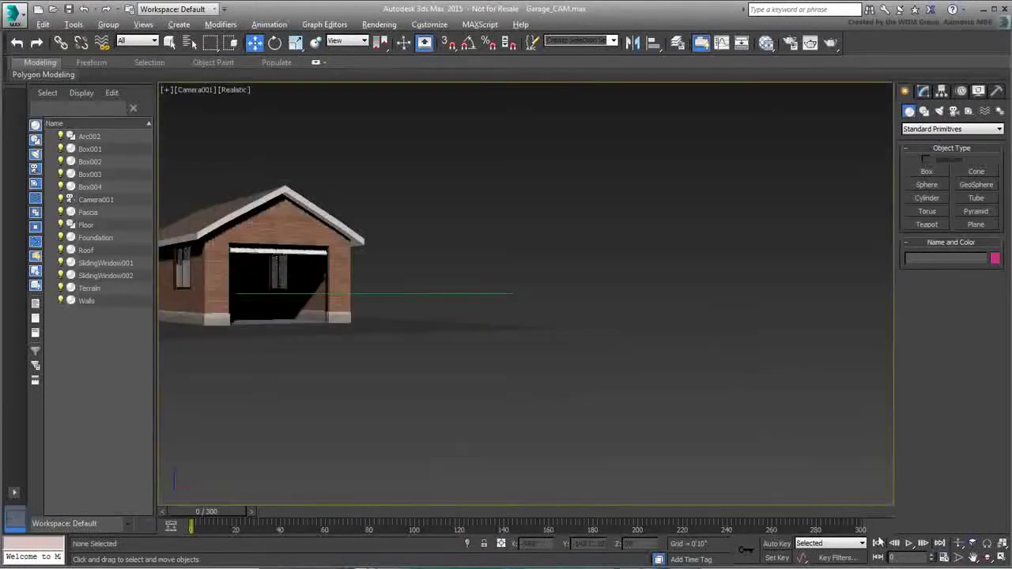
{"action": "left_click", "coordinate": [909, 544]}
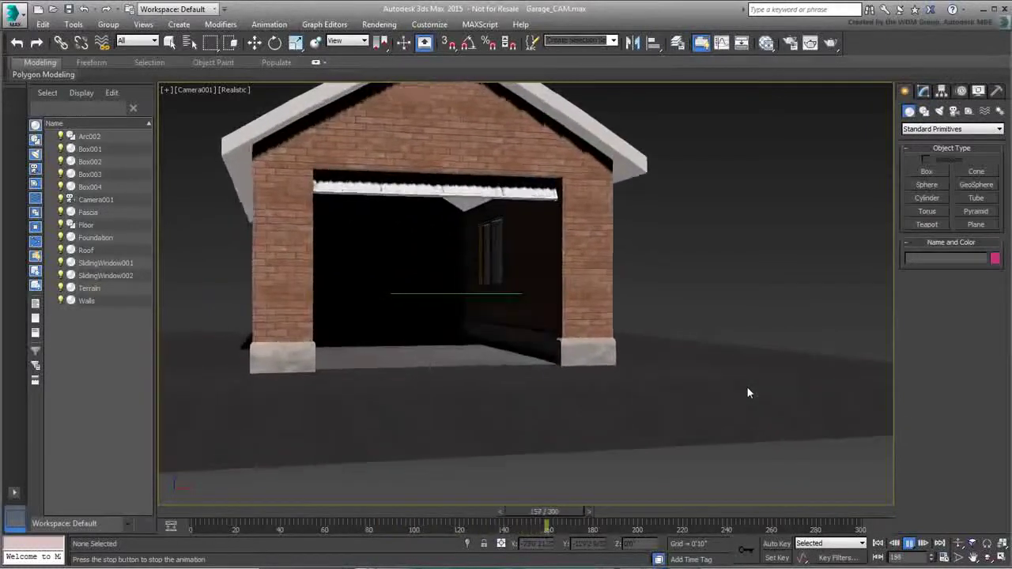
{"action": "left_click", "coordinate": [909, 544]}
{"action": "left_click", "coordinate": [878, 544]}
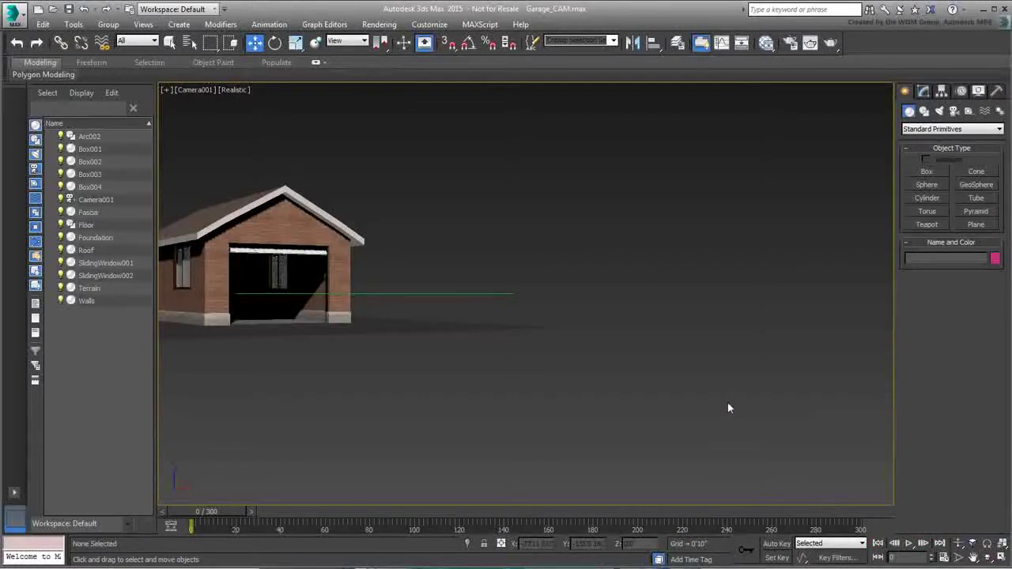